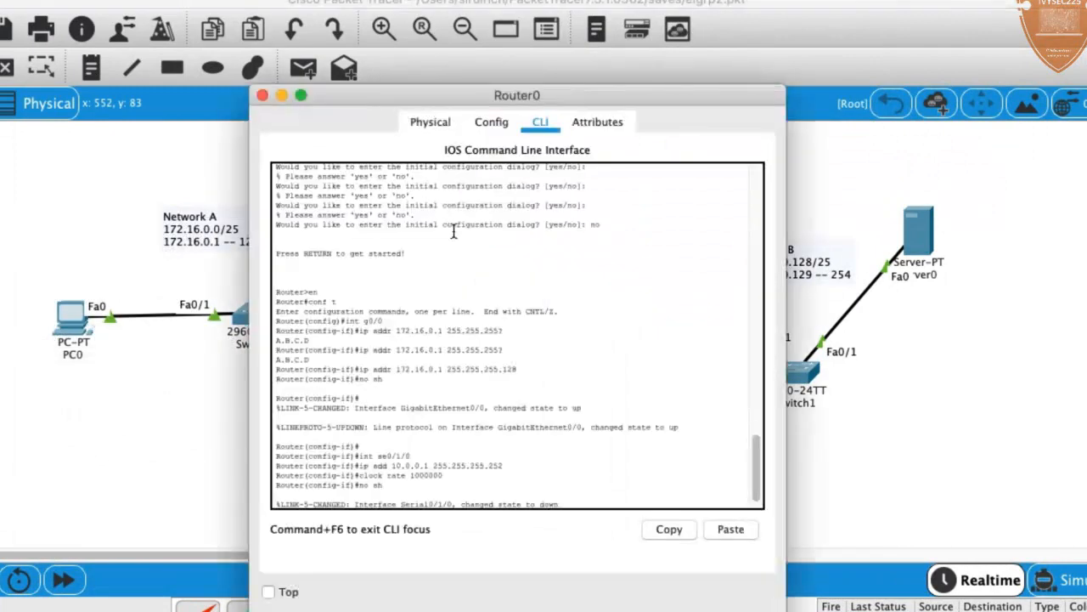
Step: Leave interface configuration on Router0 and start the EIGRP routing process with autonomous system number 100
scroll(543, 370, up, 5)
scroll(544, 370, down, 5)
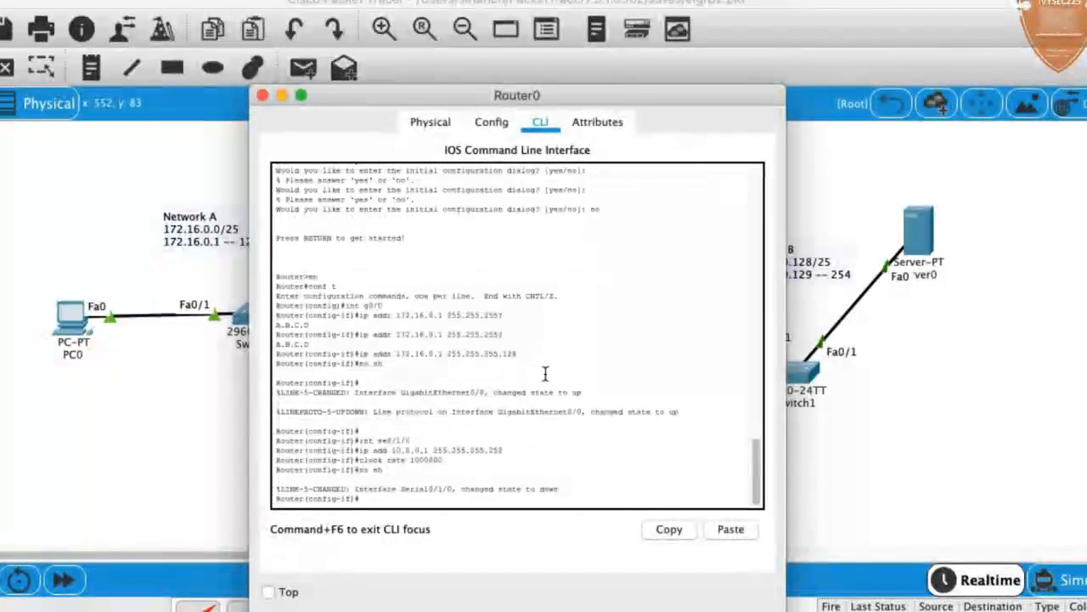
drag(574, 95, 682, 25)
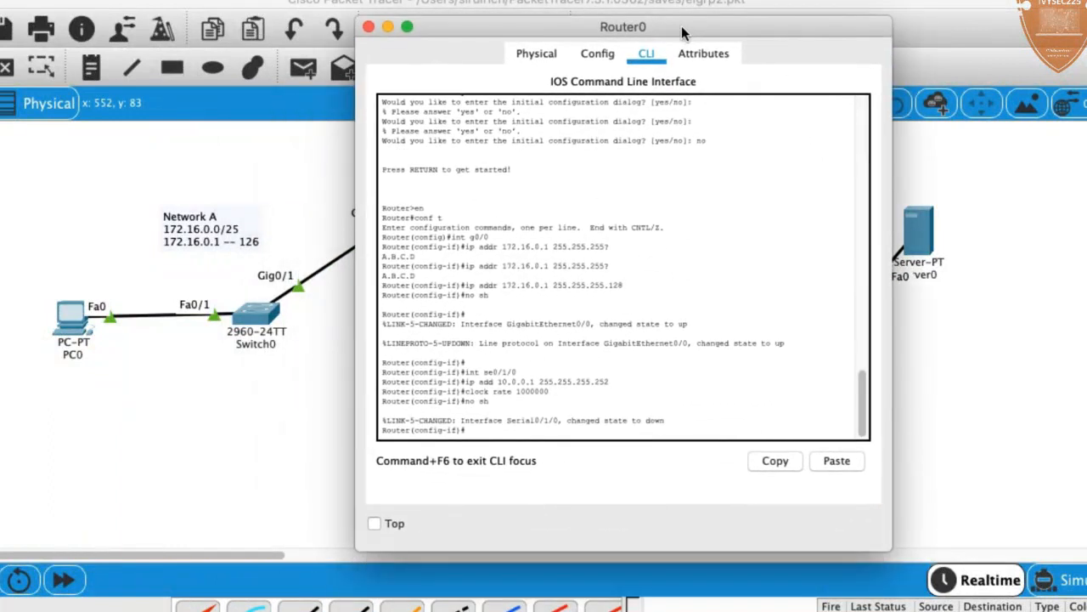
key(Return)
key(Return)
key(Return)
text(exi)
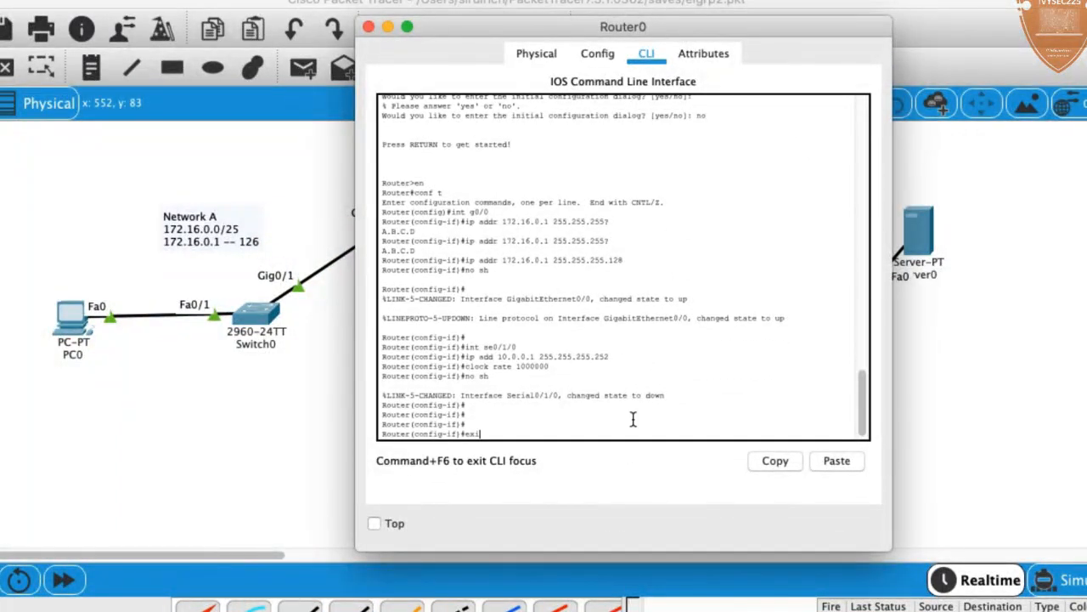
text(t)
key(Return)
text(router eigrp)
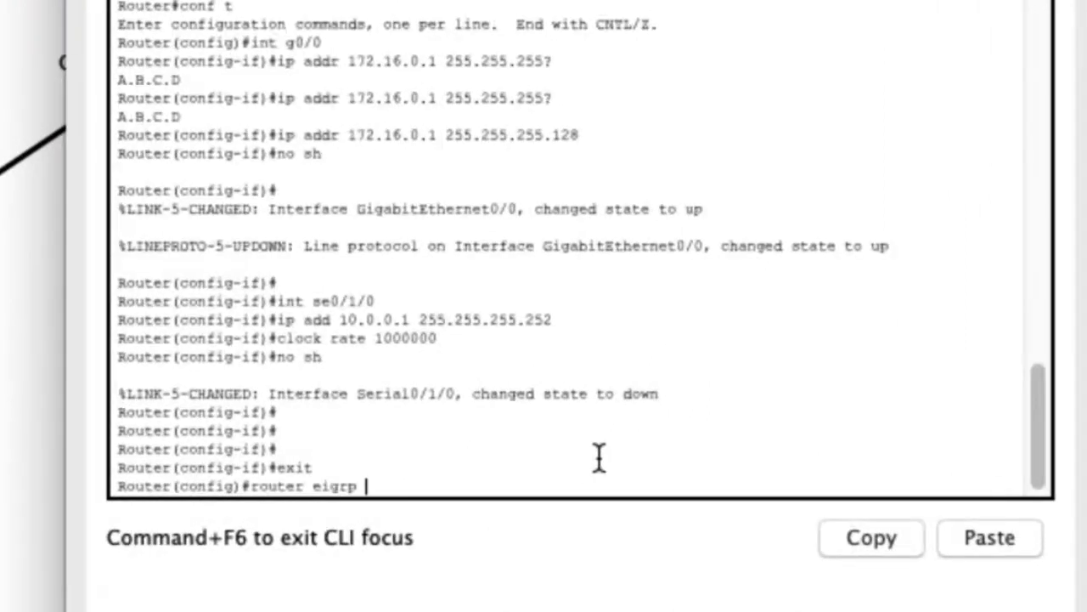
text( 100)
key(Return)
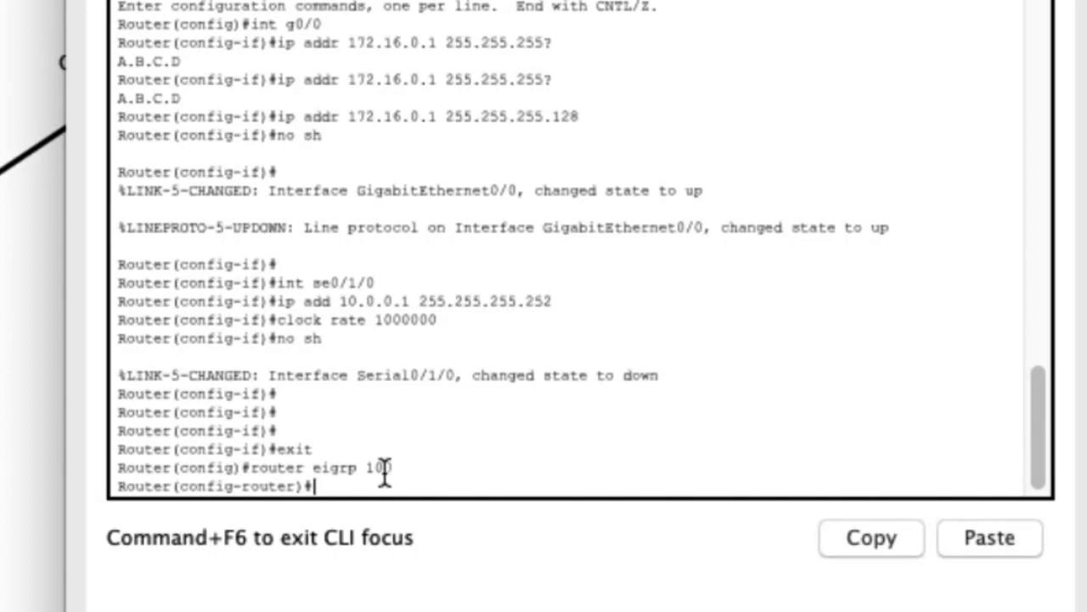
Step: Add network 172.16.0.0 with wildcard mask 0.0.0.127 to Router0's EIGRP process
drag(367, 468, 394, 468)
click(372, 481)
text(net 172.16.0.0 0.0.0.127)
key(BackSpace)
key(BackSpace)
text(27)
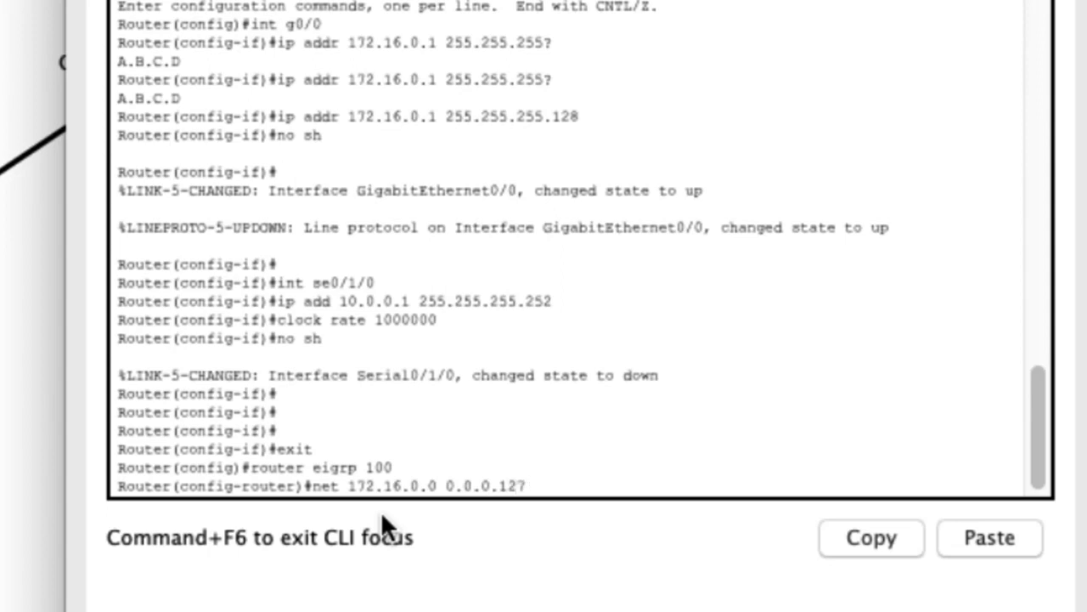
key(Return)
Step: Add network 10.0.0.0 with wildcard mask 0.0.0.3 to Router0's EIGRP process and exit router configuration mode
text(net )
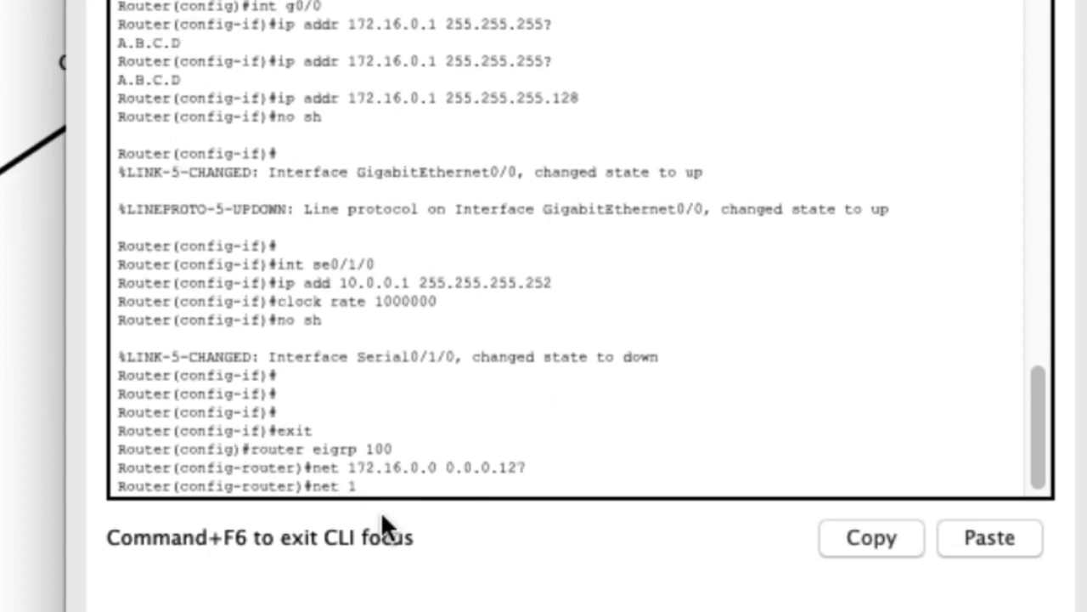
text(10.0.0.0 0.0.0.3)
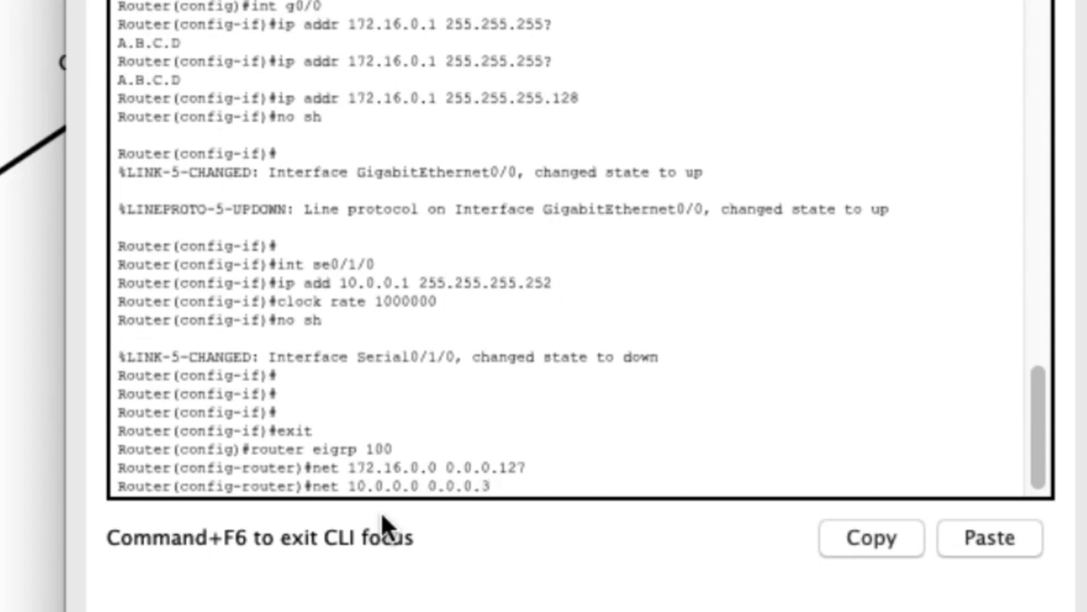
key(Return)
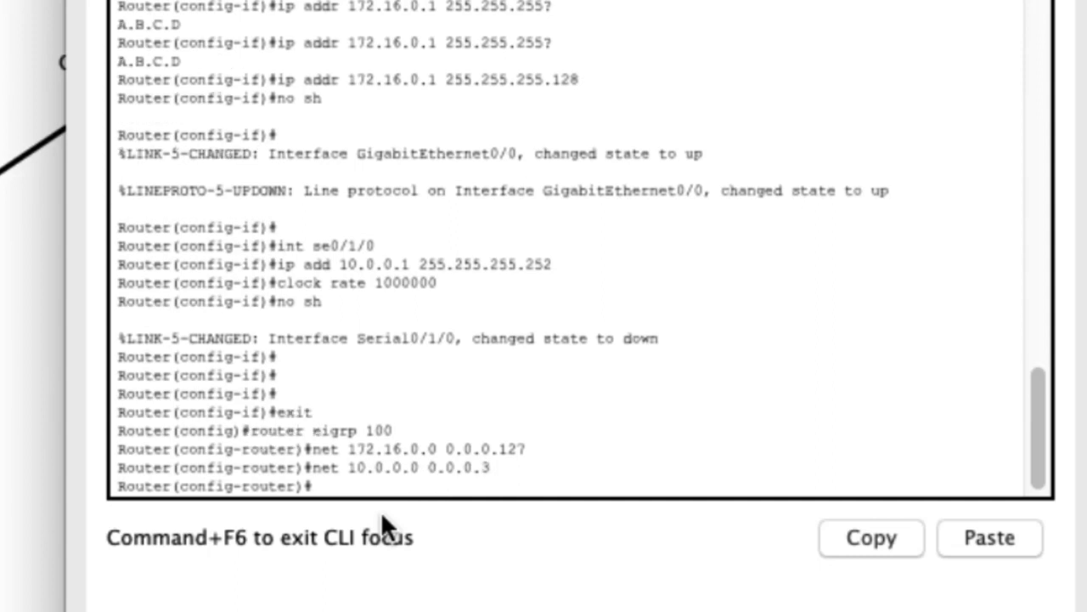
text(exit)
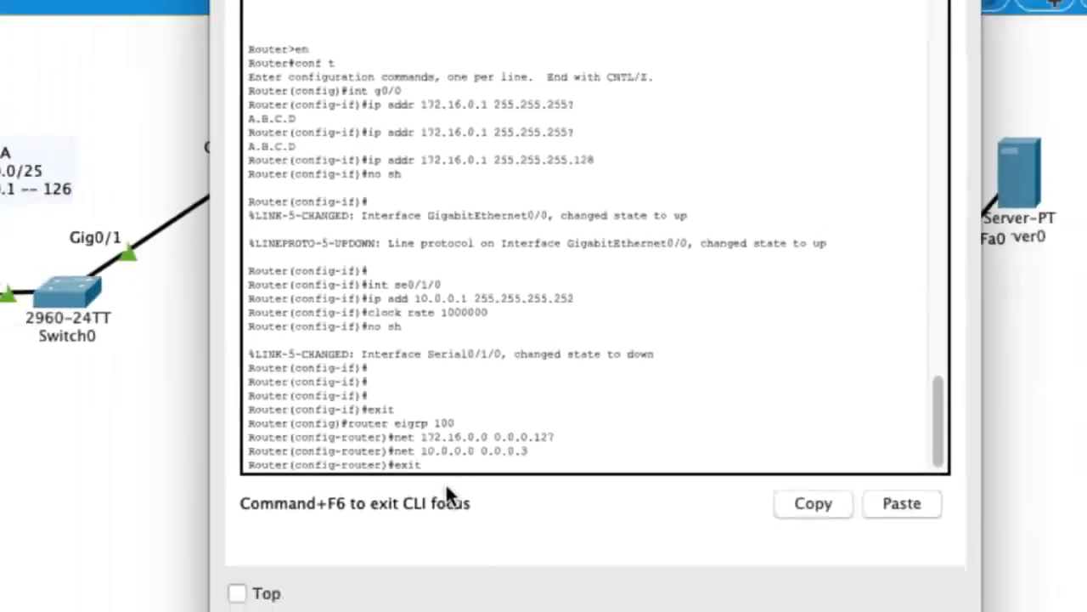
key(Return)
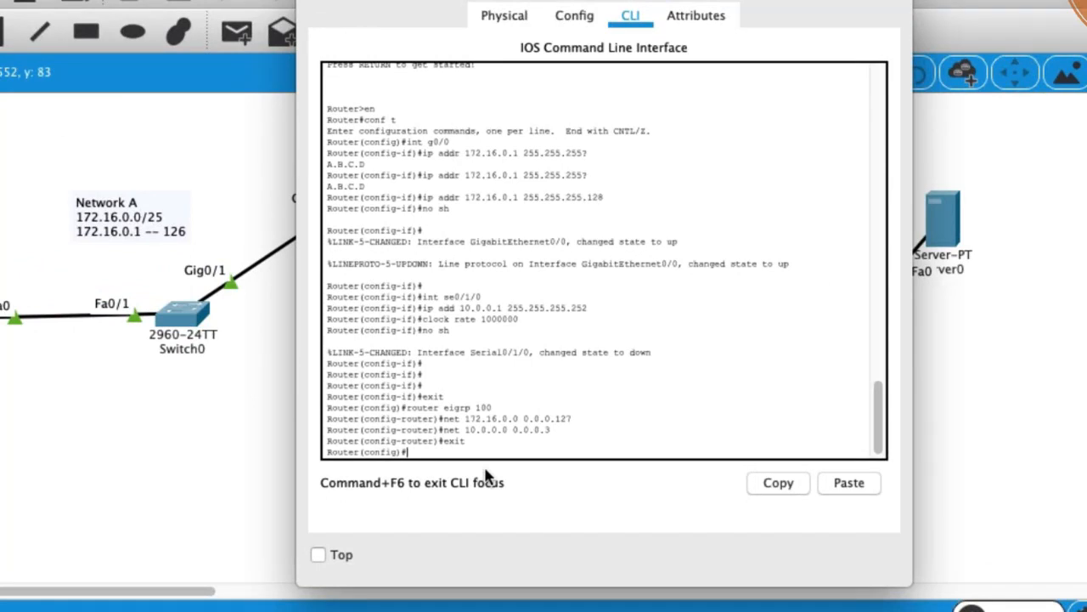
Step: Set the bandwidth to 1000000 and the delay to 1000 on Router0's se0/1/0 interface, and exit interface configuration
drag(546, 0, 704, 14)
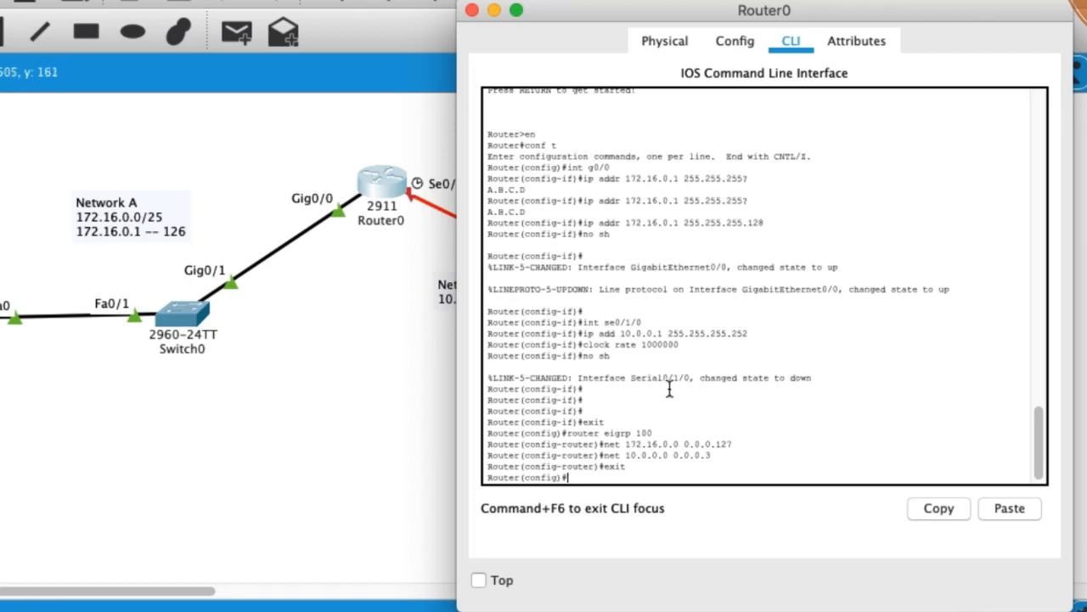
text(se0/1/0)
key(Return)
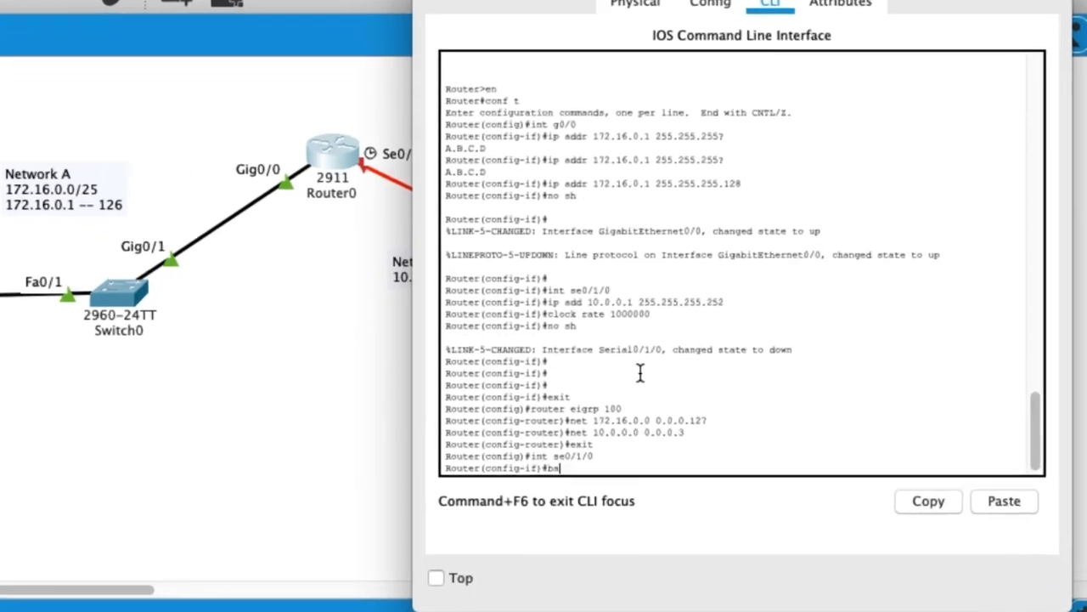
text(bandwidth)
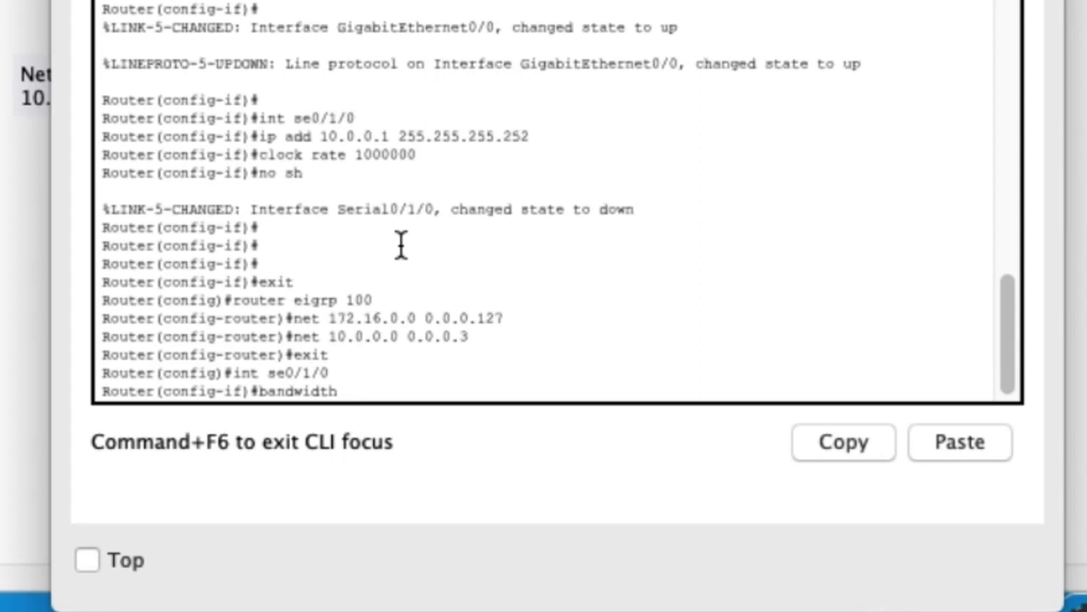
text(1000000)
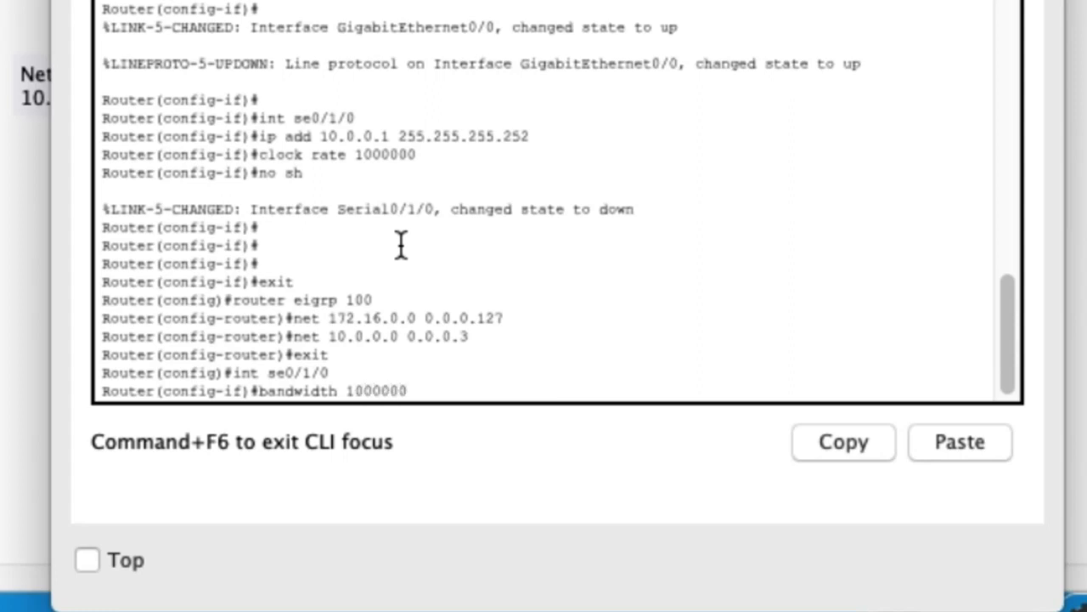
key(Return)
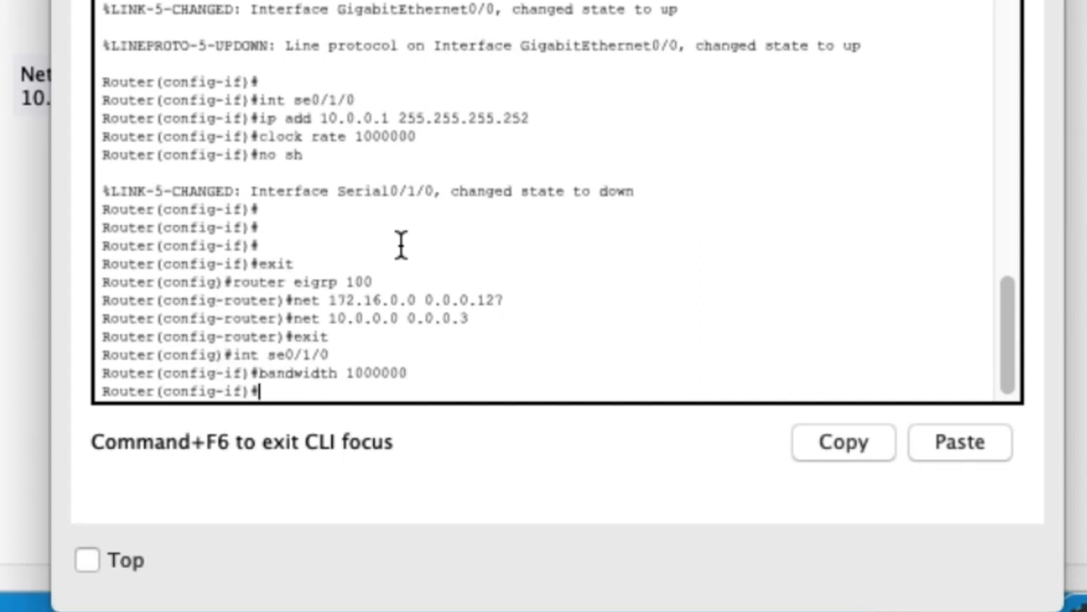
text(delay 1000)
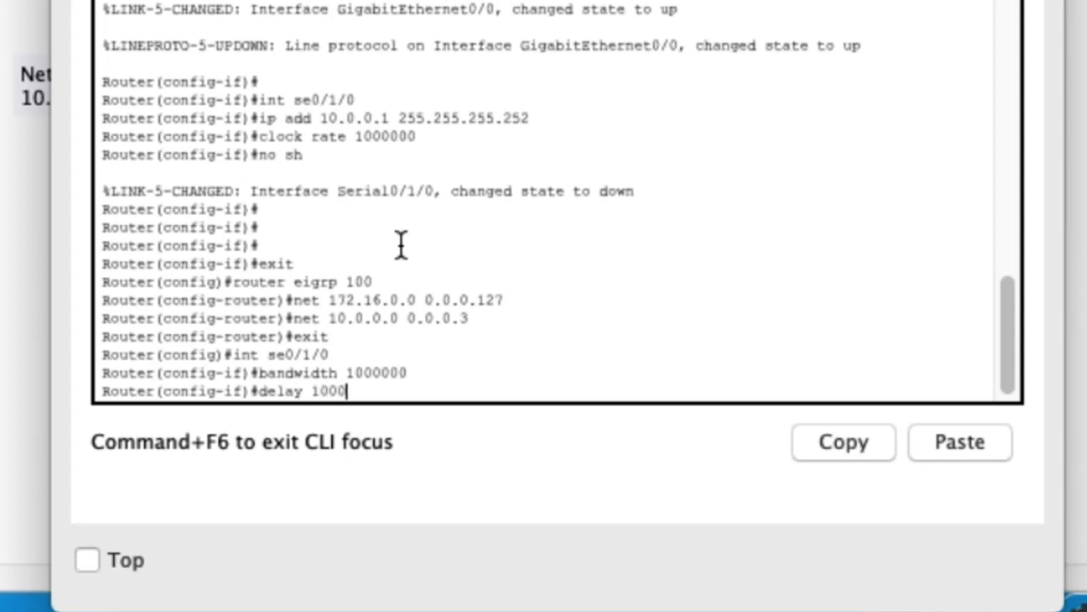
key(Return)
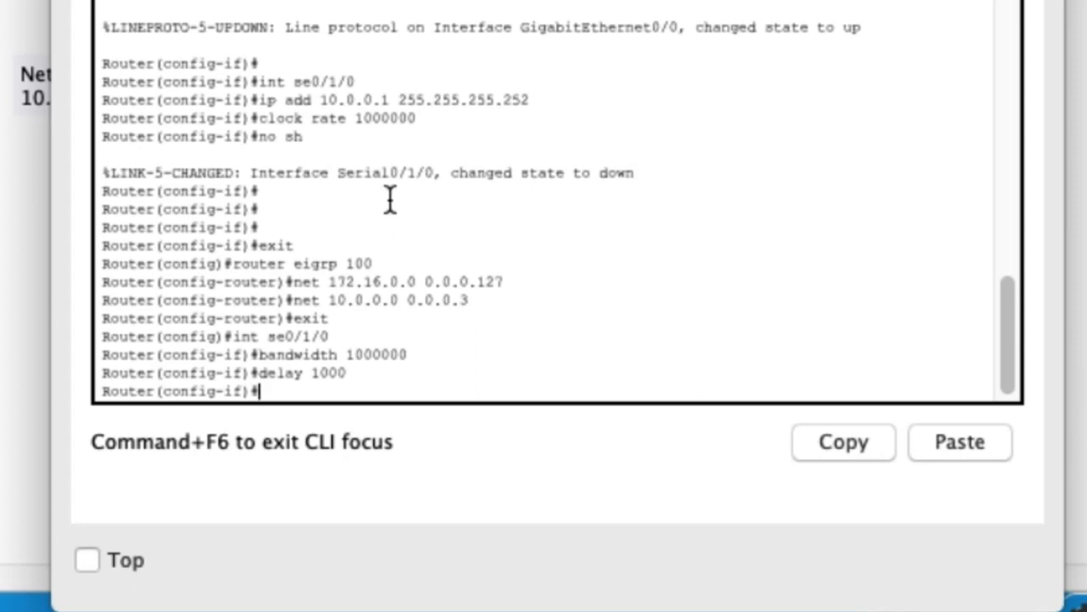
text(exit)
key(Return)
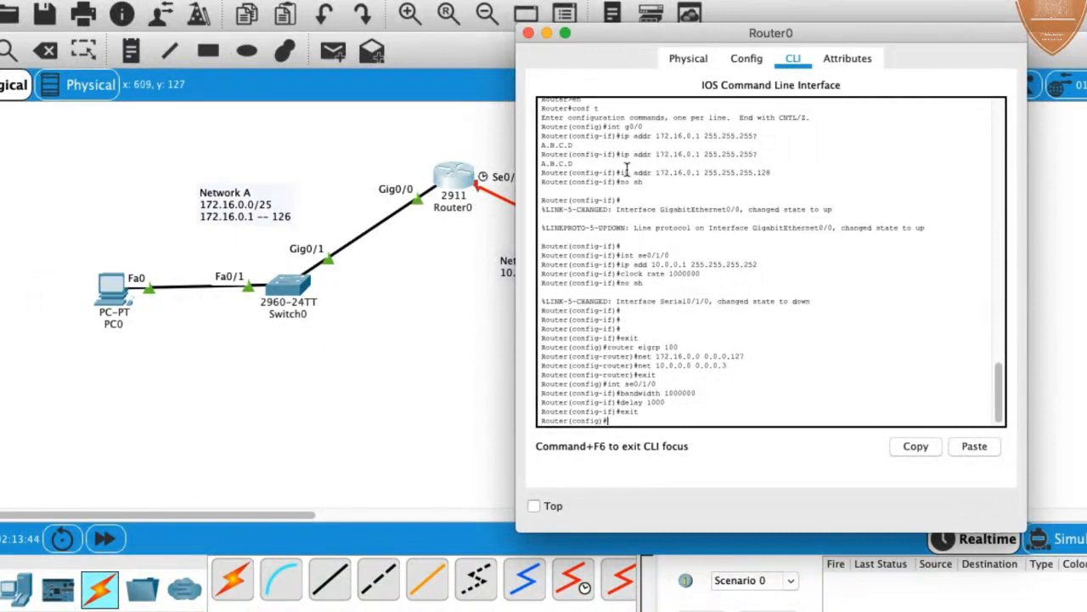
Step: Close Router0, open Router1's command line and decline the initial configuration dialog with no
click(528, 33)
click(661, 263)
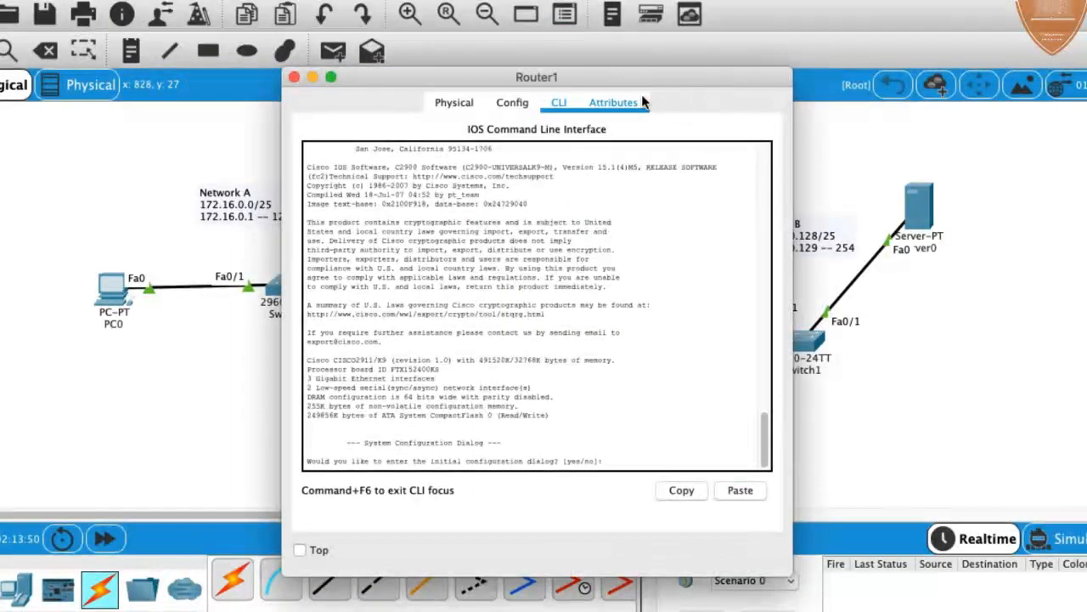
drag(631, 81, 457, 5)
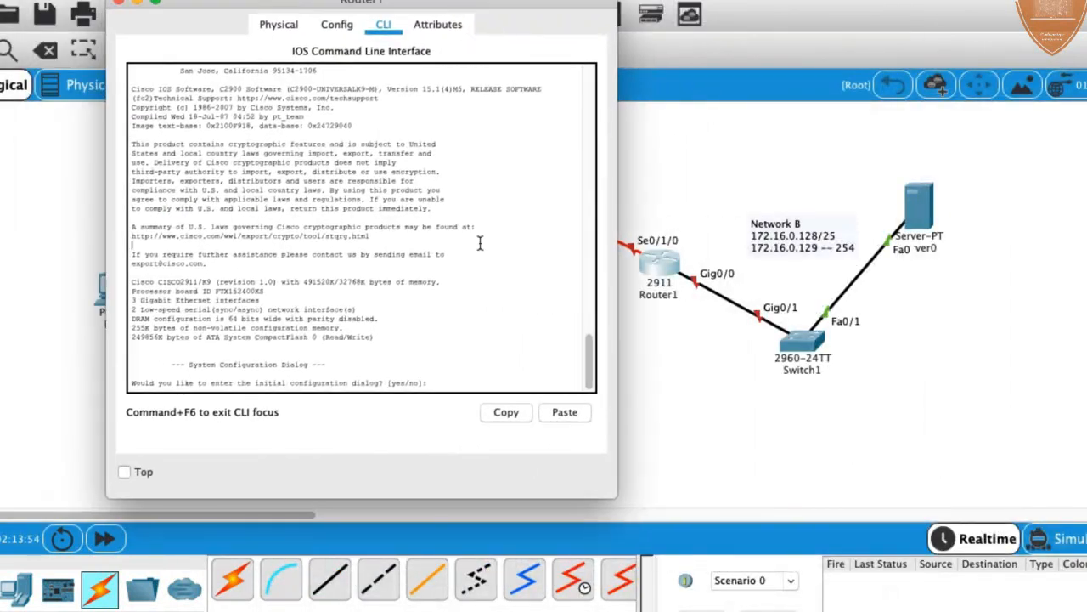
text(no)
key(Return)
key(Return)
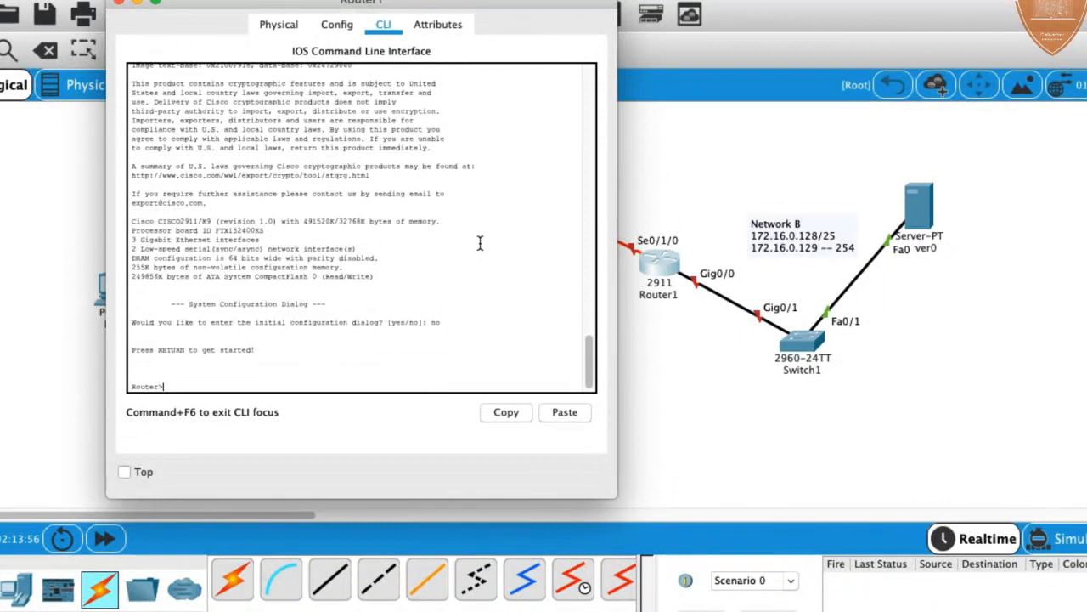
Step: Enter privileged mode and global configuration mode on Router1
text(en)
key(Return)
text(conf t)
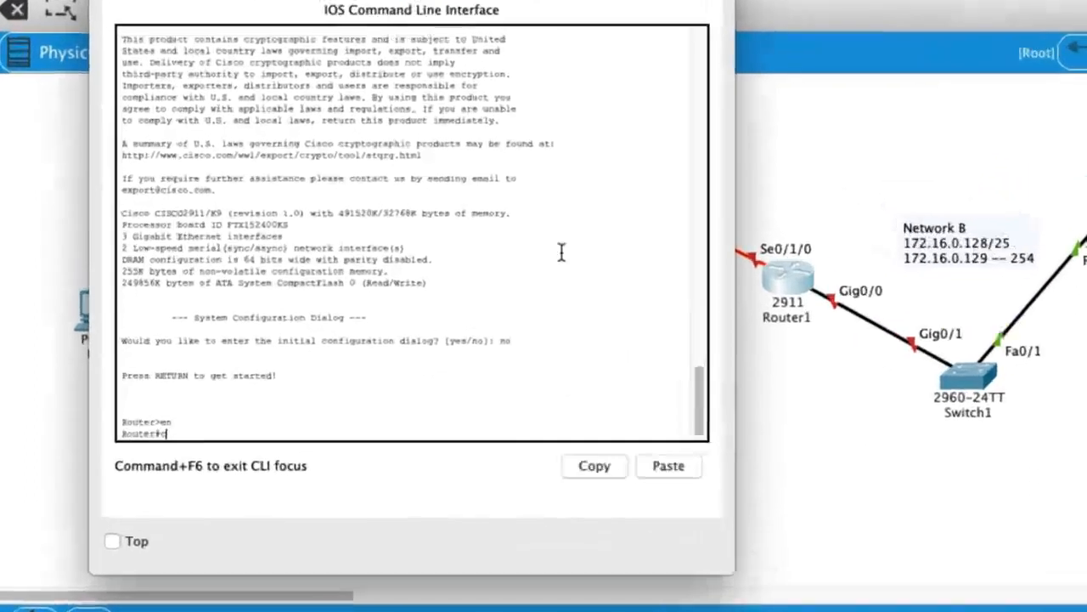
key(Return)
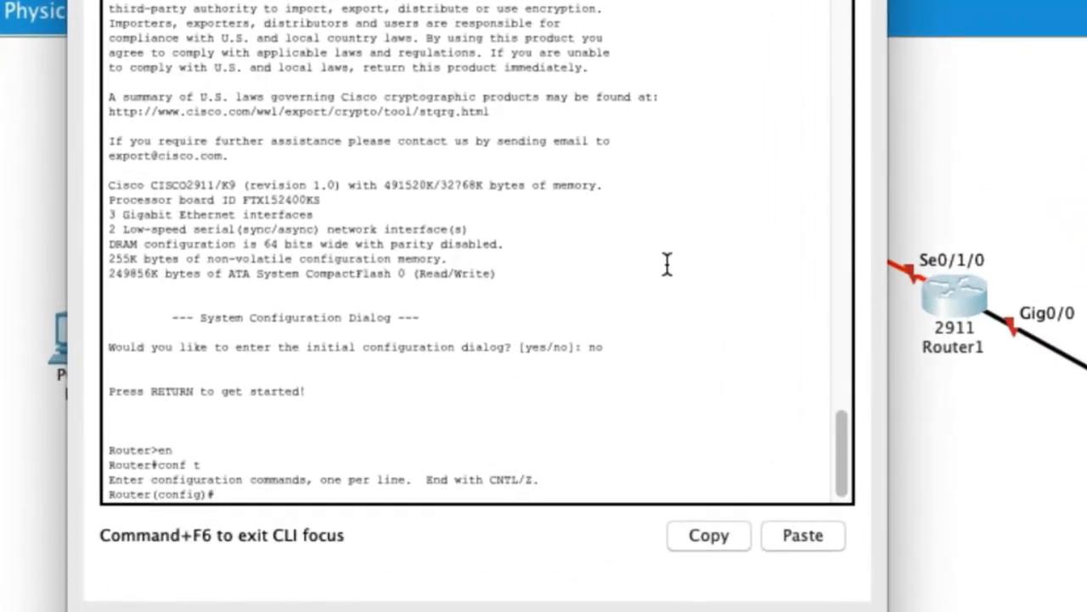
Step: Assign 10.0.0.2 with mask 255.255.255.252 to Router1's se0/1/0 interface and enable it
text(int se0/1/0)
key(Return)
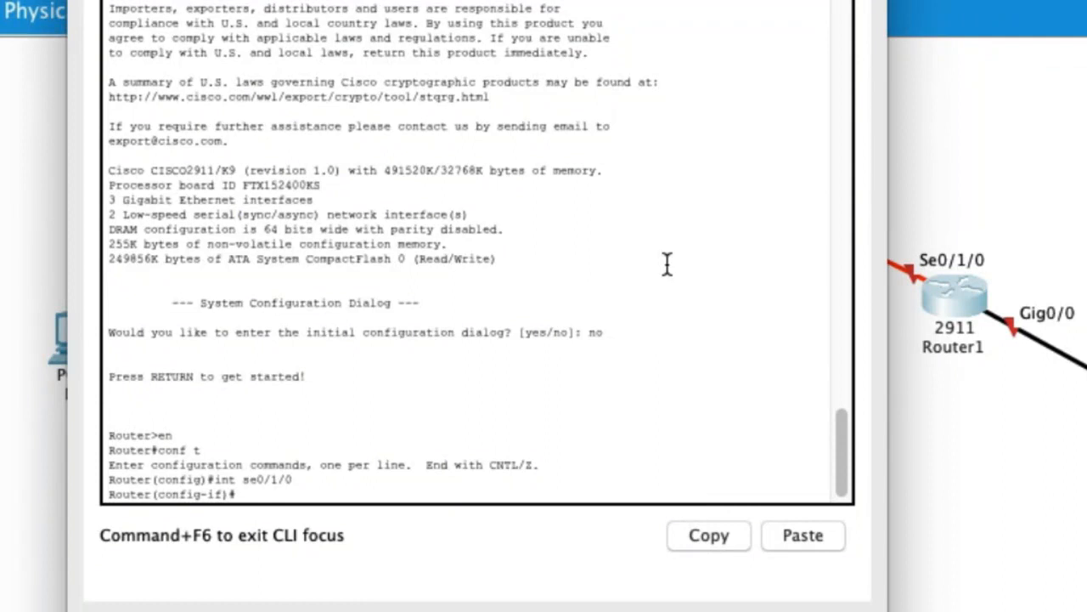
text(ip addr 10.0.0.2)
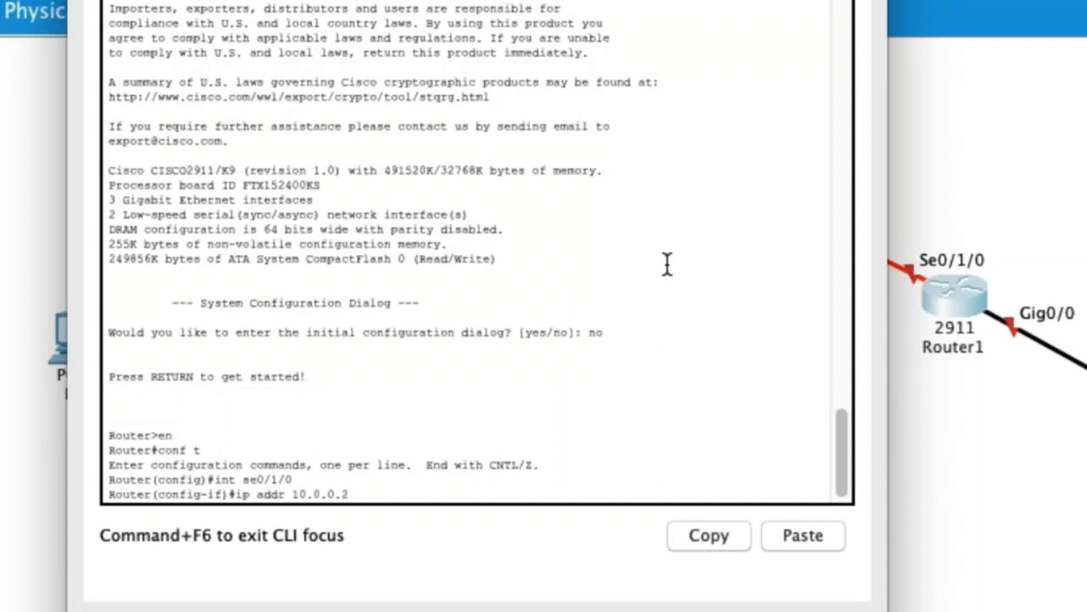
text( 255.255.255.252)
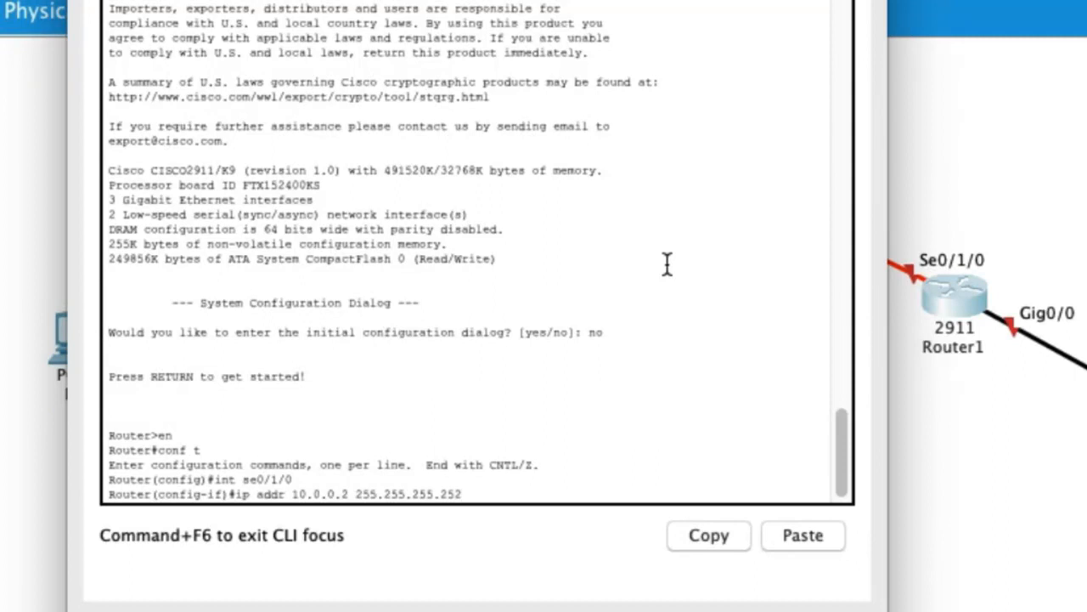
key(Return)
text(no sh)
key(Return)
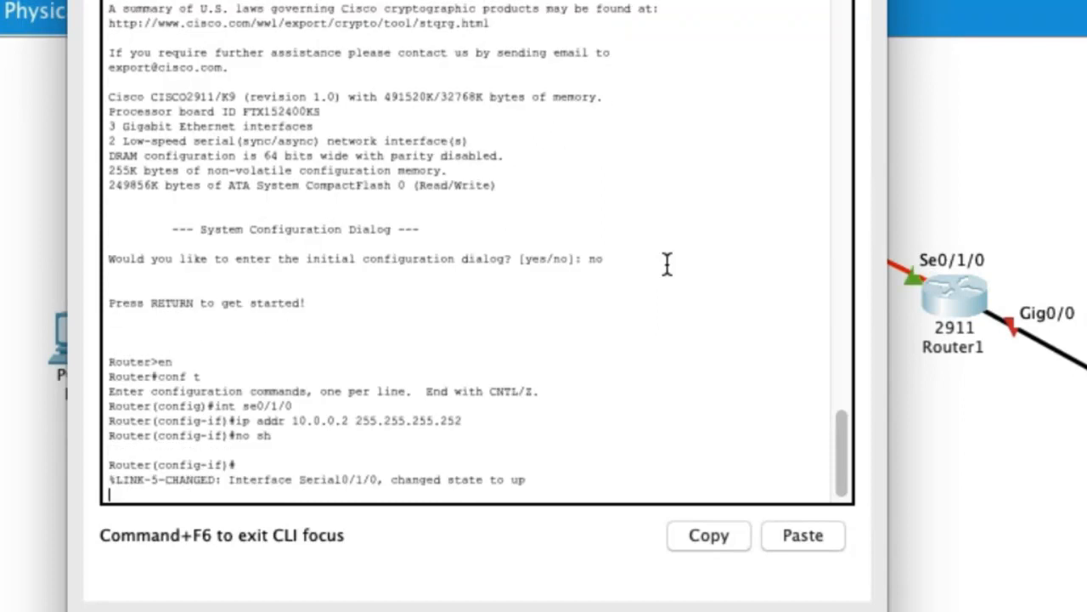
Step: Assign 172.16.0.129 with mask 255.255.255.128 to Router1's g0/0 interface and enable it
text(int g0/0)
key(Return)
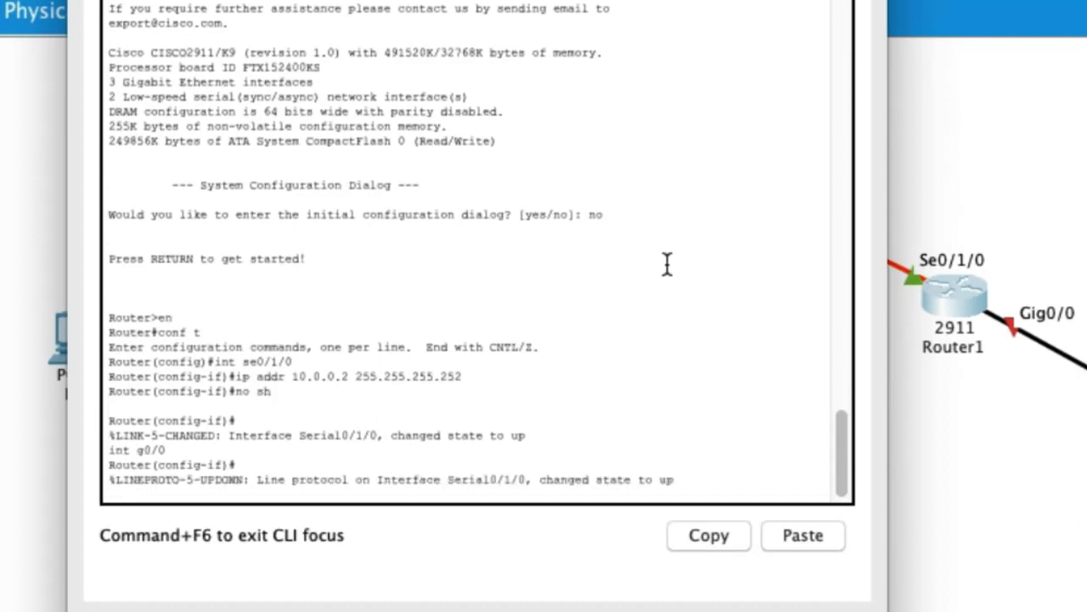
text(ip addr)
text(172.16.0.129)
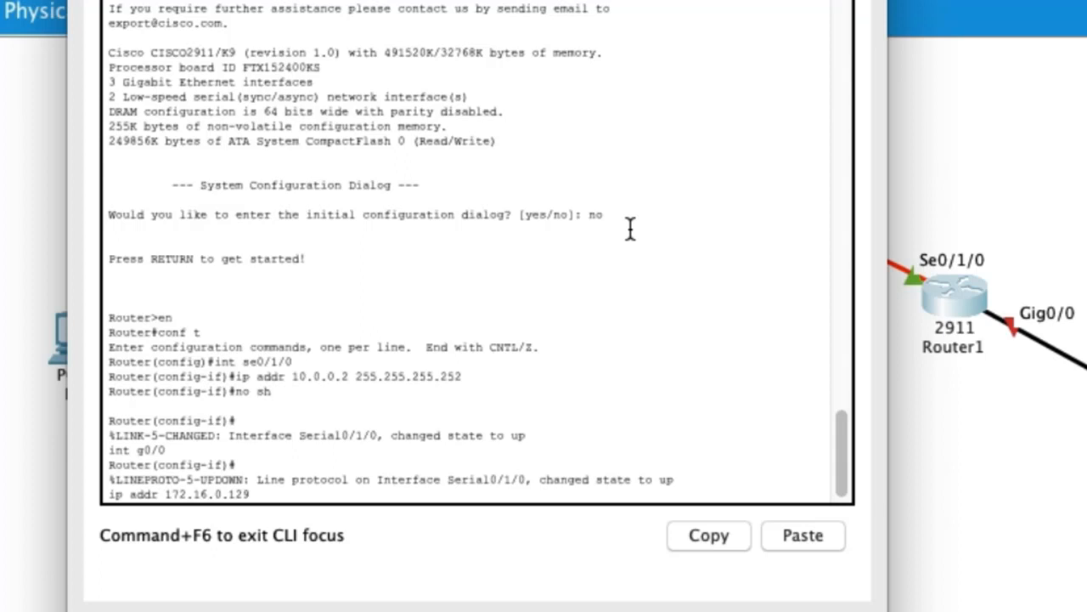
text( 255.255.255.128)
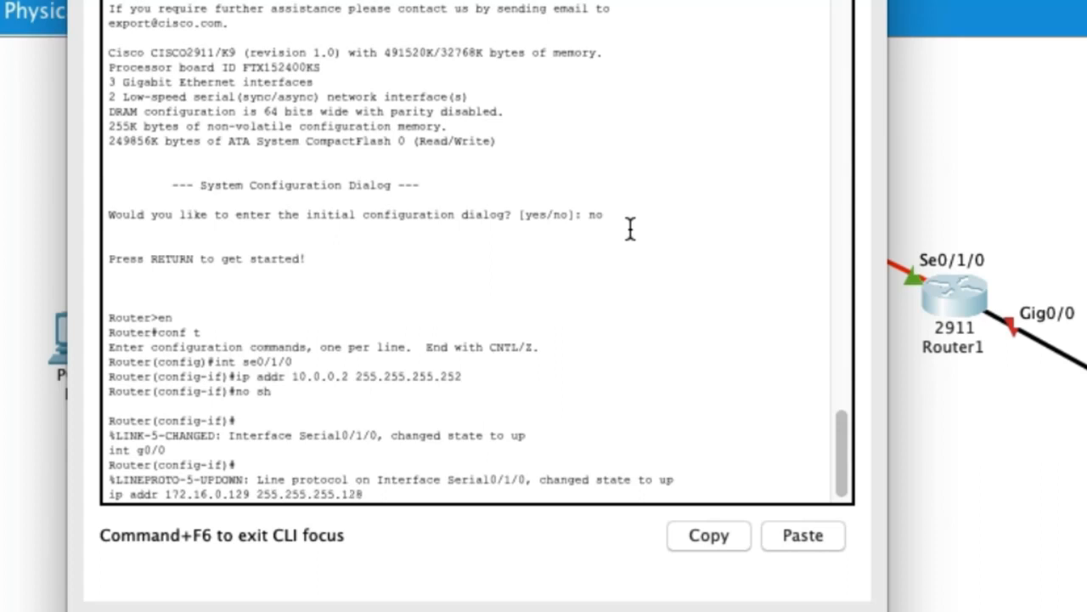
key(Return)
text(no sh)
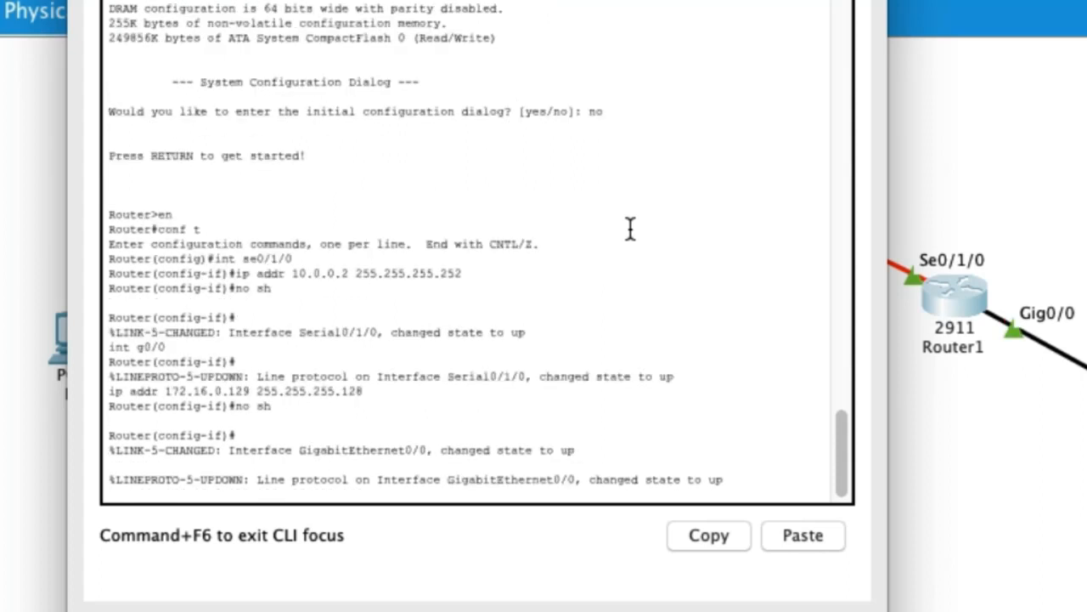
key(Return)
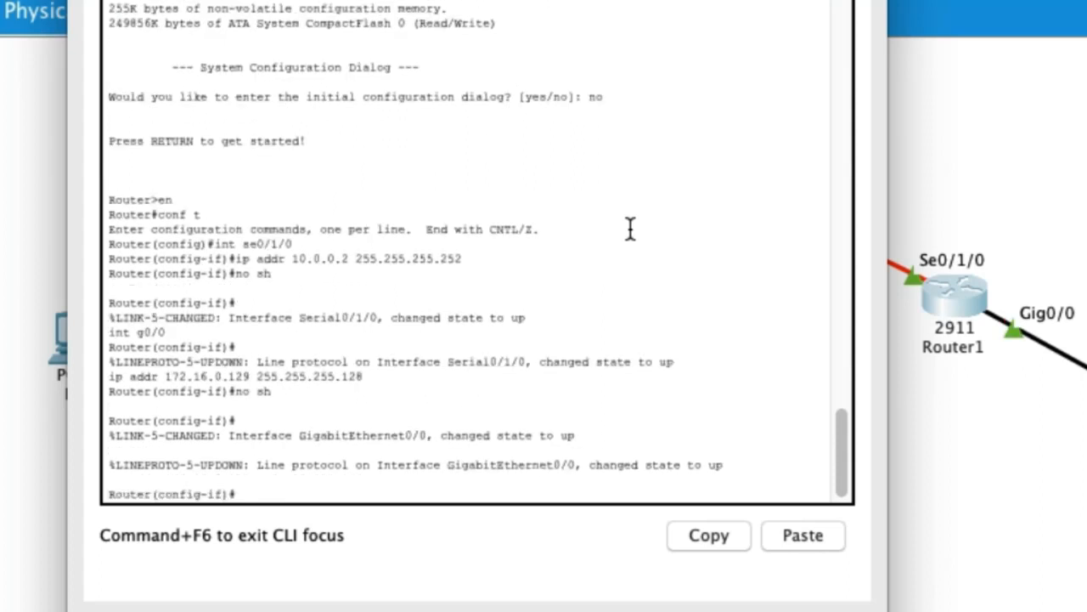
Step: Enable EIGRP 100 on Router1 and advertise network 172.16.0.128 with wildcard mask 0.0.0.127
text(exit)
key(Return)
text(router eigrp 100)
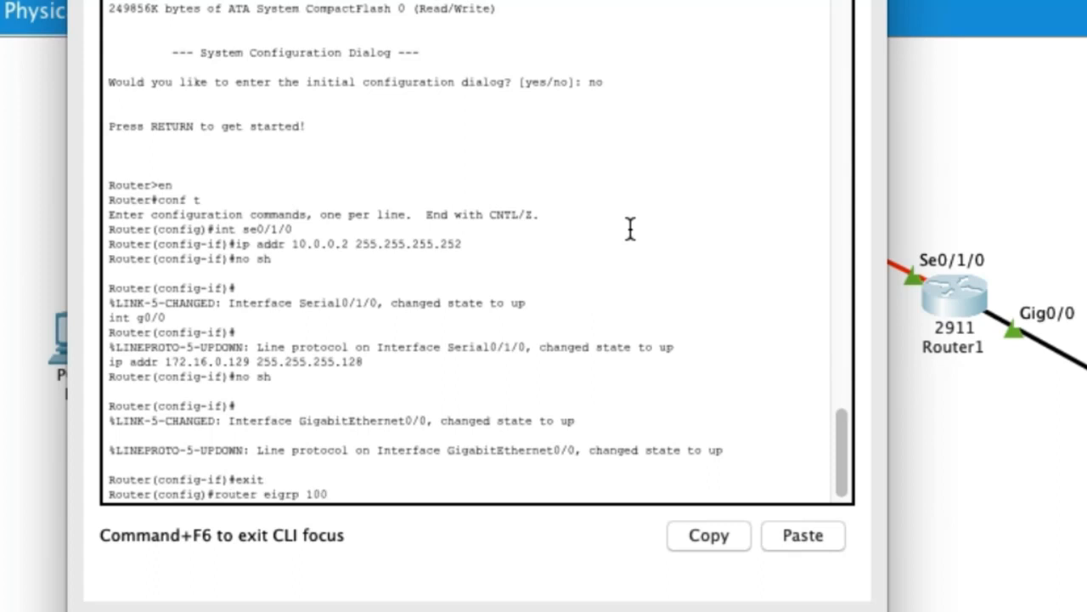
key(Return)
text(network)
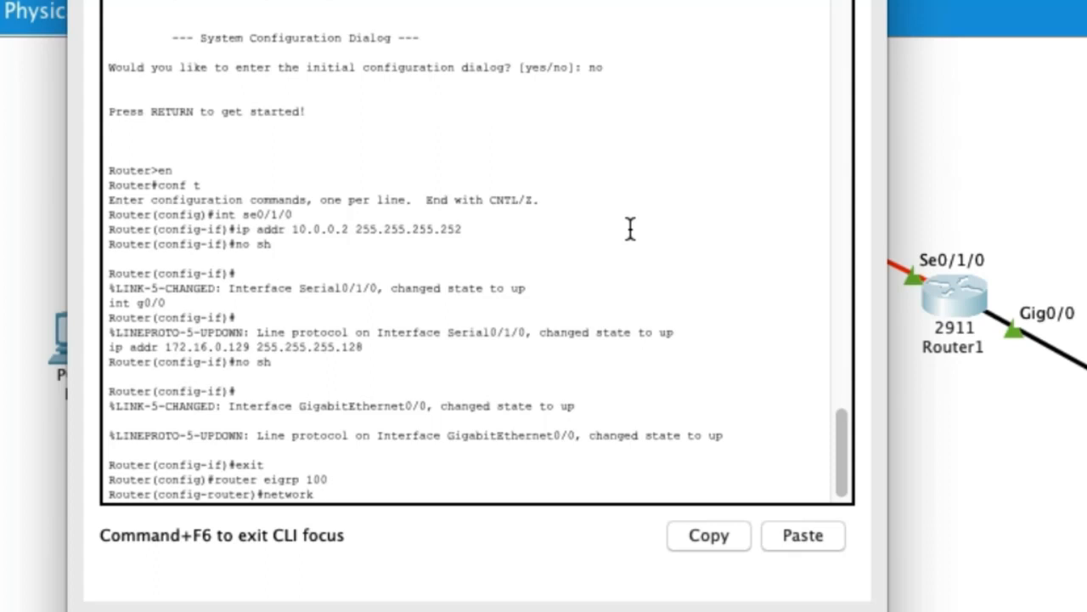
text( 172.16.0.128)
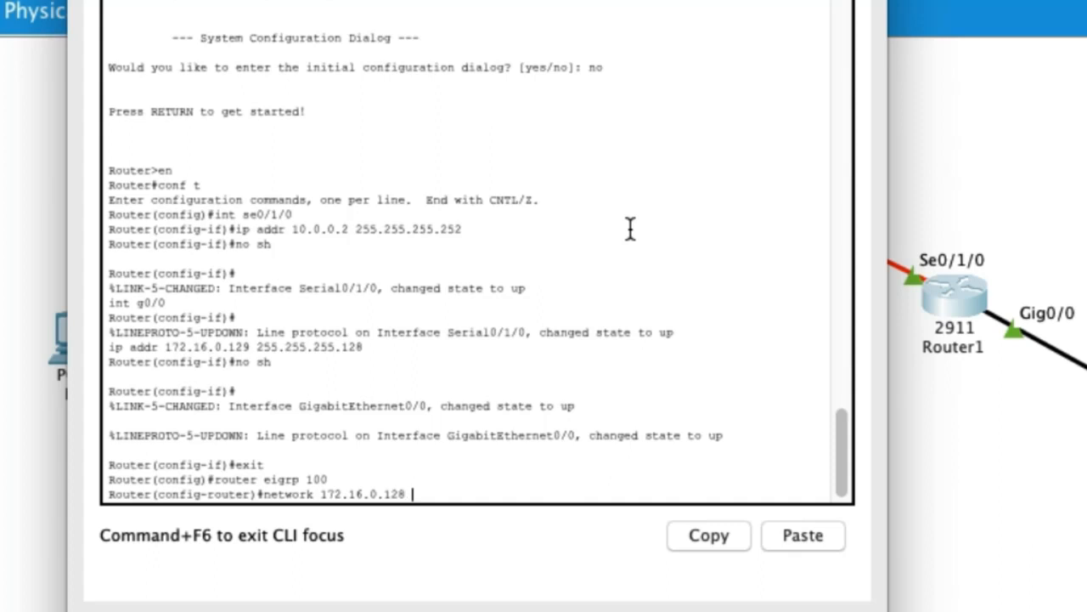
text(0.0.0.127)
key(Return)
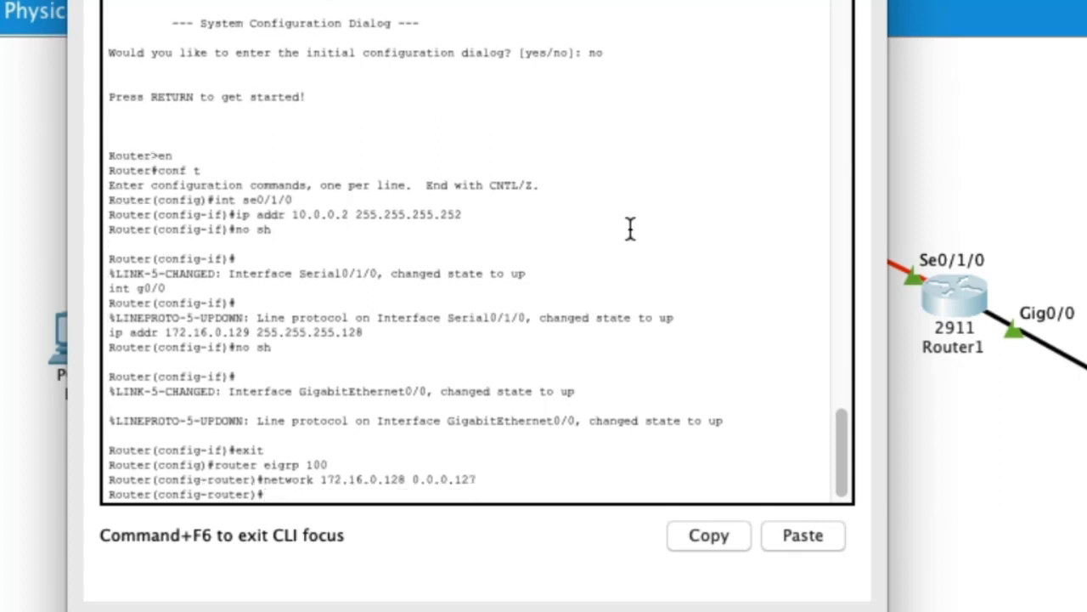
Step: Advertise network 10.0.0.0 with wildcard mask 0.0.0.3 in Router1's EIGRP 100 and leave router configuration mode
text(net 10.0.0.0 0.0.0.3)
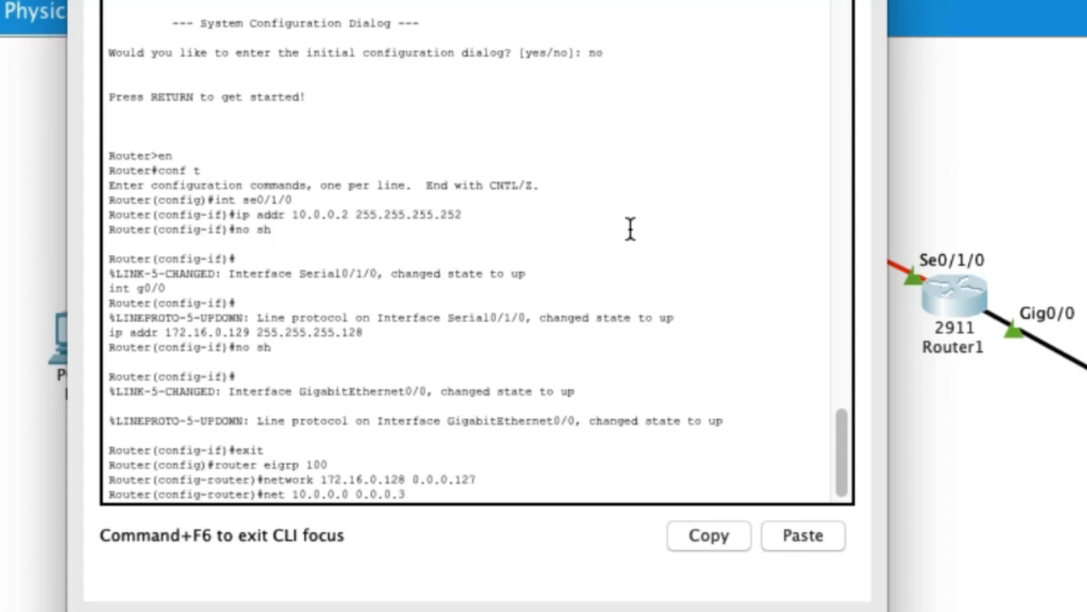
key(Return)
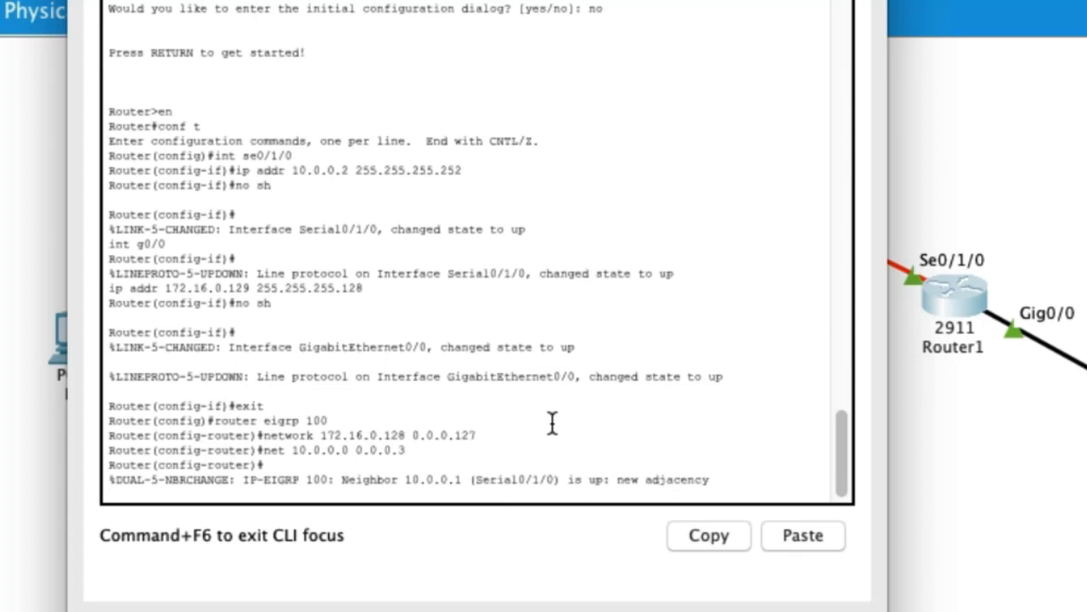
key(Return)
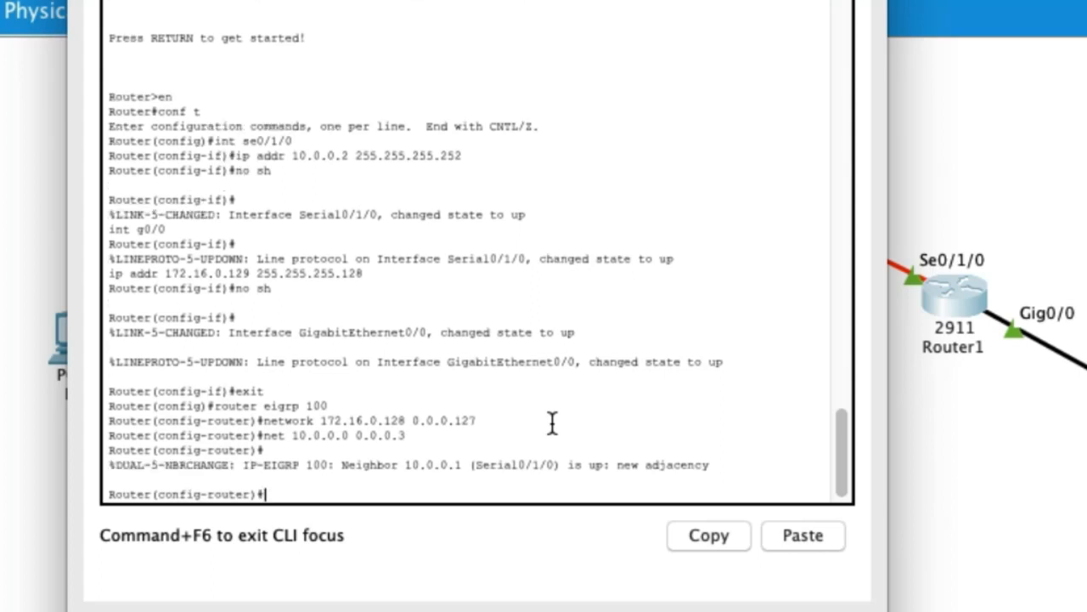
key(Return)
key(Return)
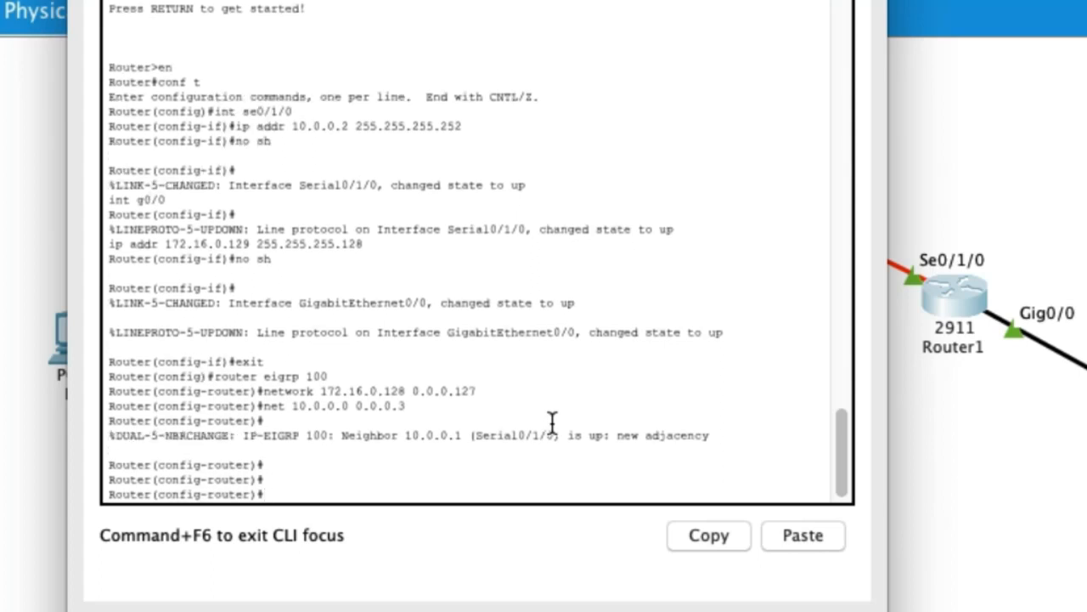
text(exit)
key(Return)
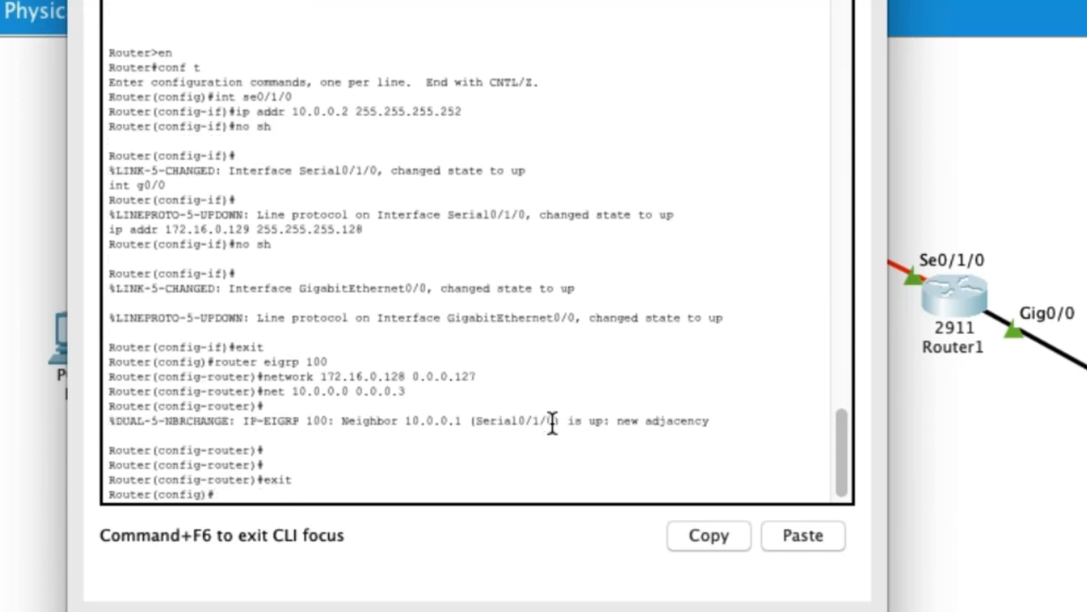
Step: Set bandwidth 1000000 and delay 1000 on Router1's se0/1/0 interface
text(int se0/1/0)
key(Return)
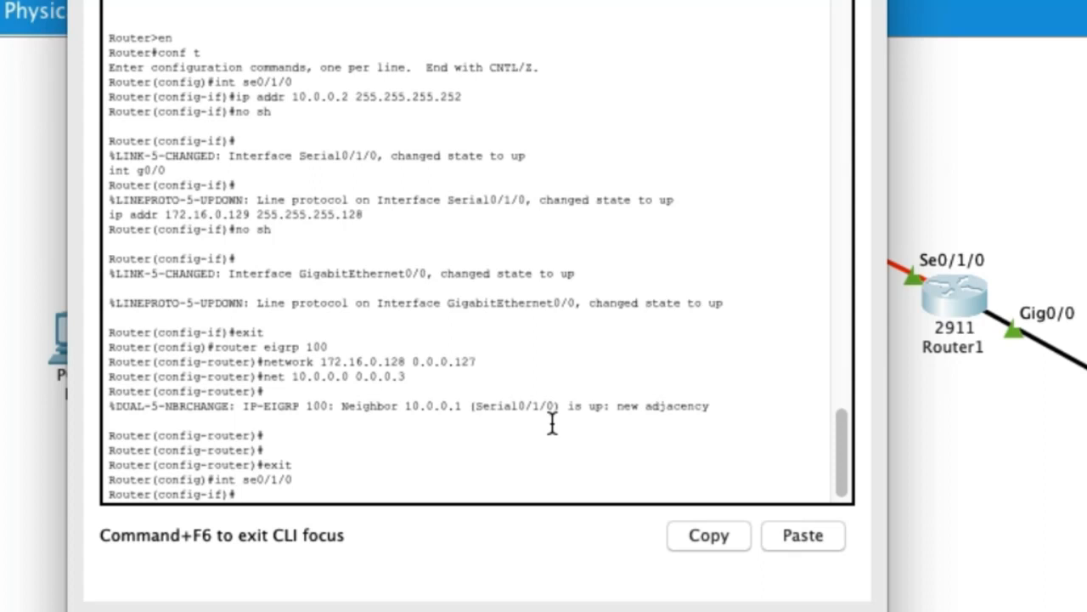
text(bandwidth 100000)
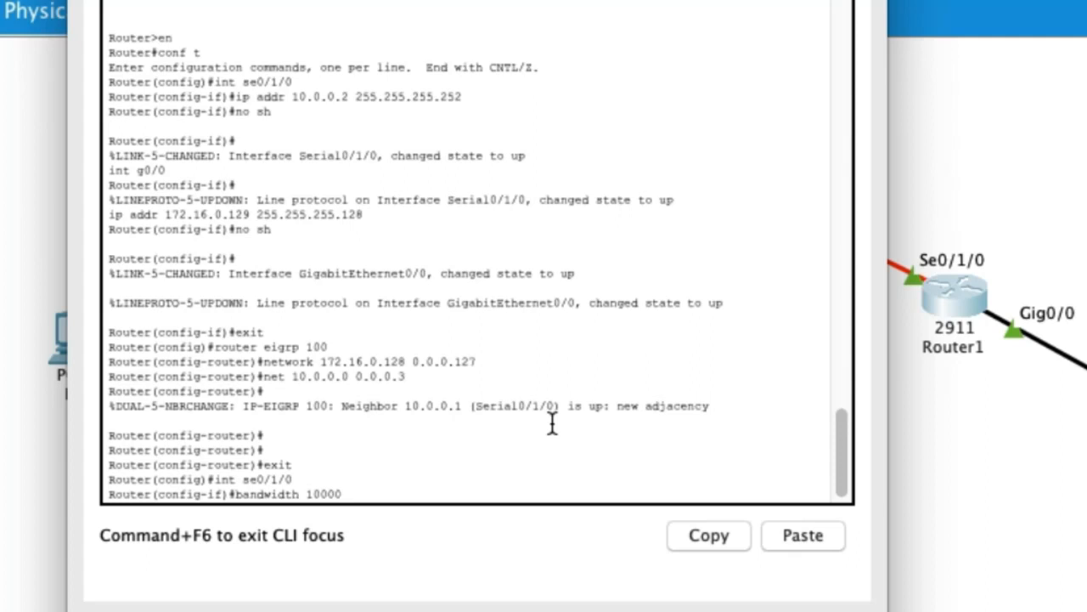
text(0)
key(Return)
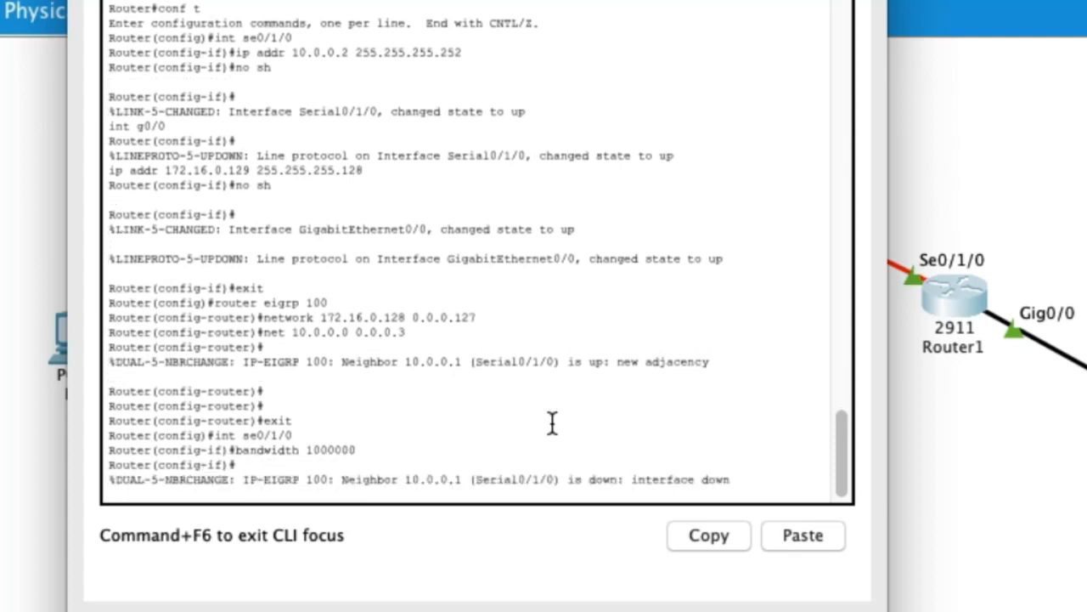
text(delay 1000)
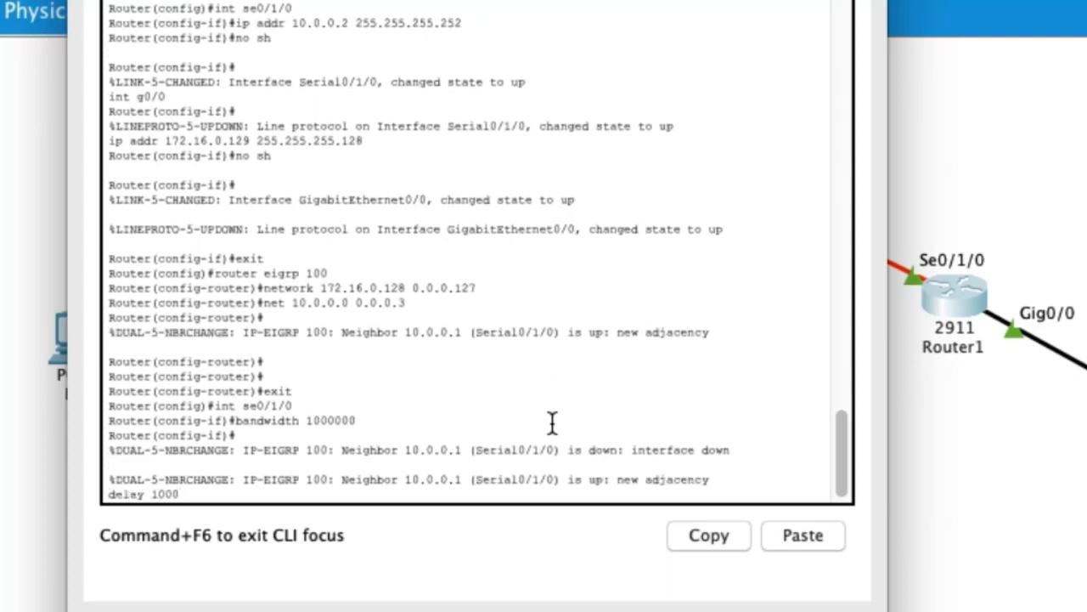
key(Return)
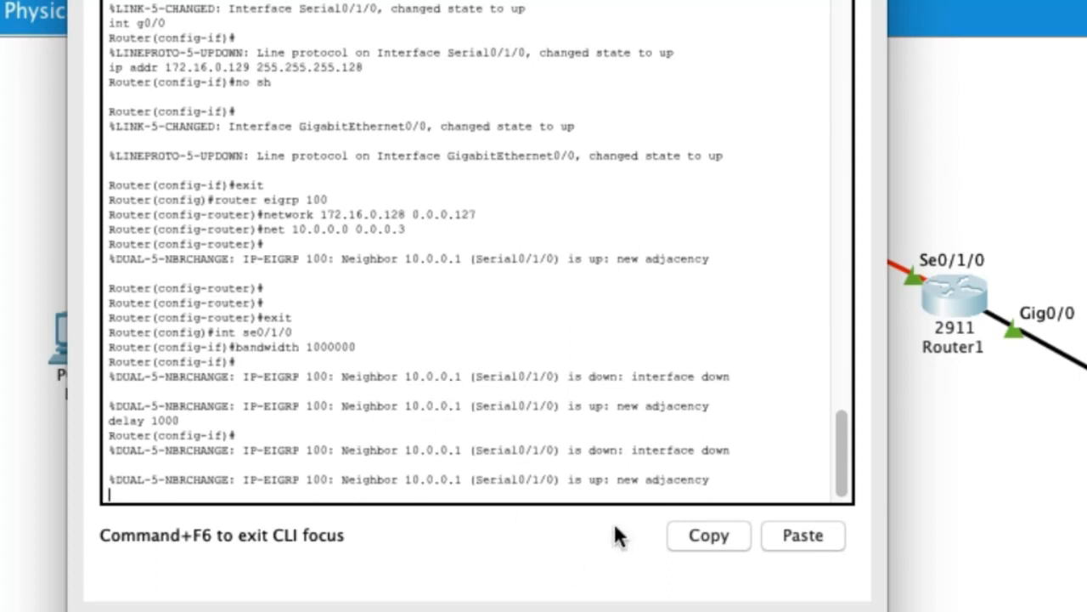
Step: Examine the EIGRP neighbor adjacency messages on Router1 and close its window
drag(723, 493, 140, 474)
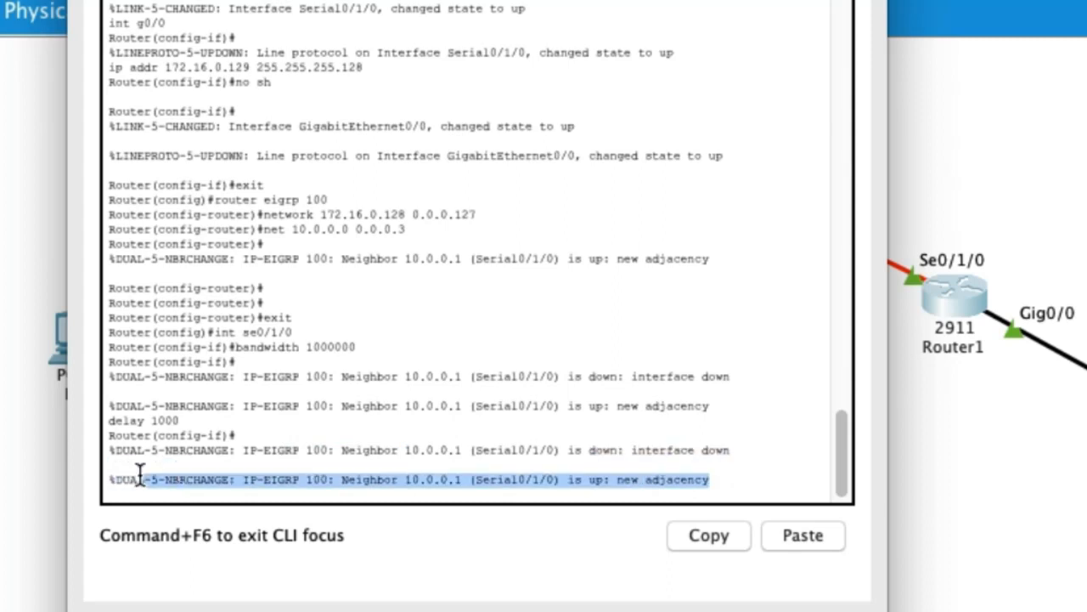
click(199, 465)
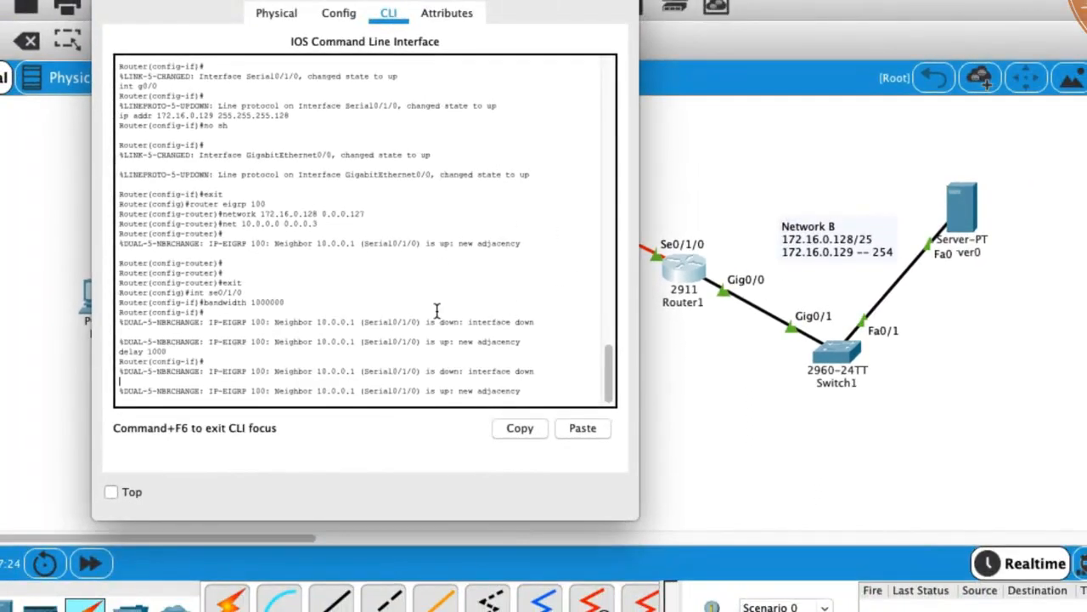
scroll(436, 311, up, 15)
scroll(437, 308, down, 15)
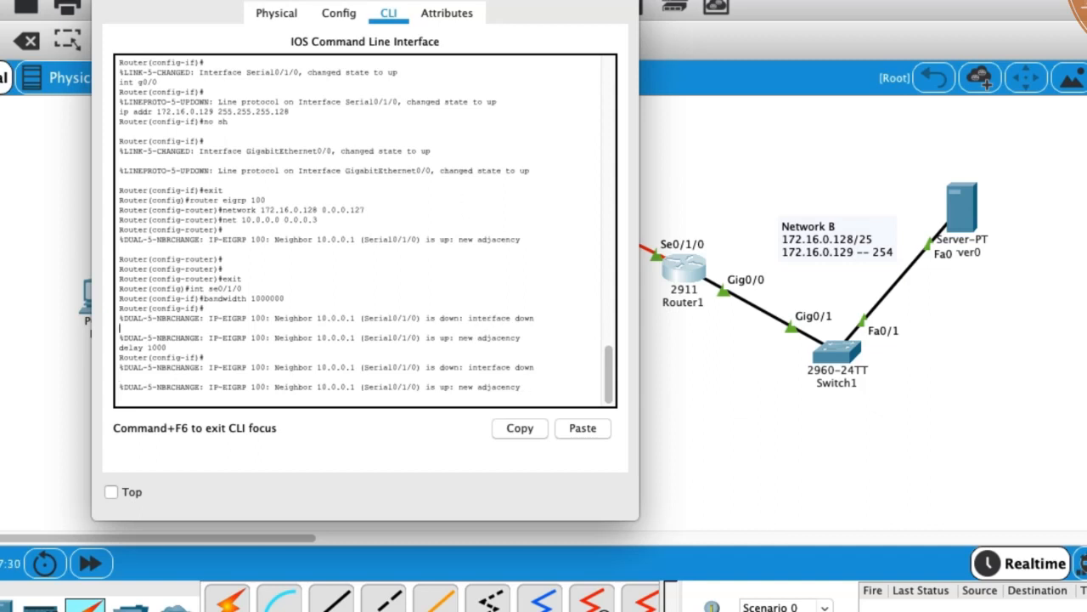
click(114, 3)
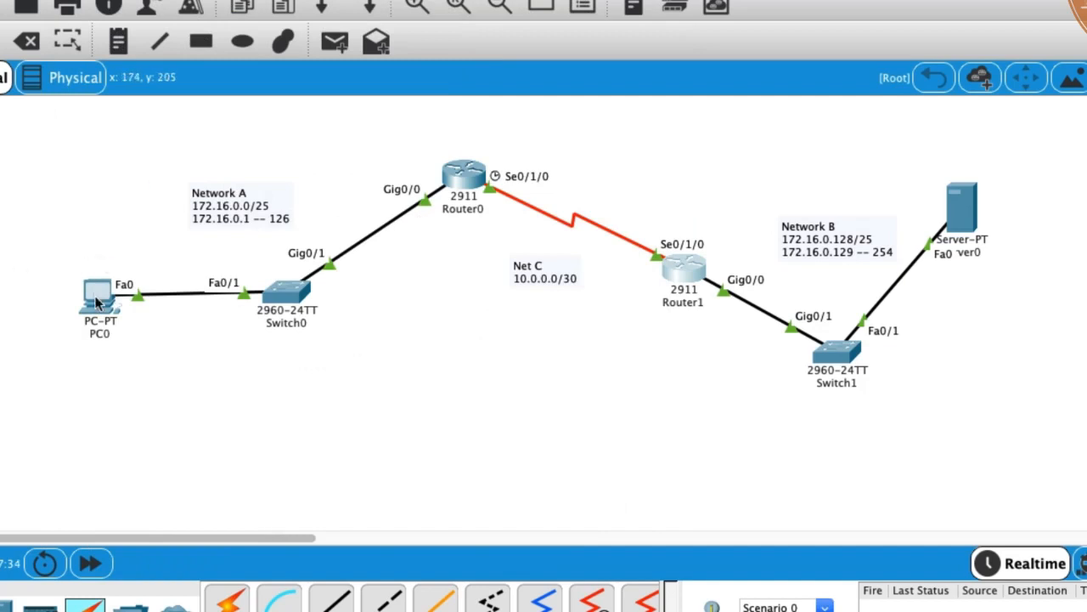
Step: Send a simple PDU from PC0 to Router0 and delete that test scenario
mouse_move(96, 302)
mouse_move(954, 213)
click(341, 39)
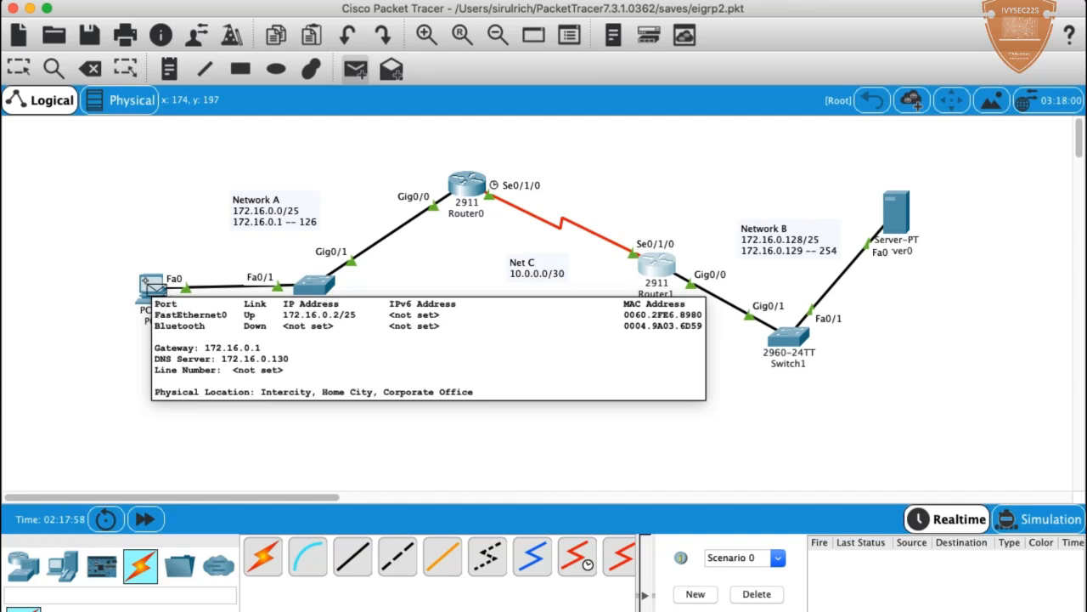
click(150, 282)
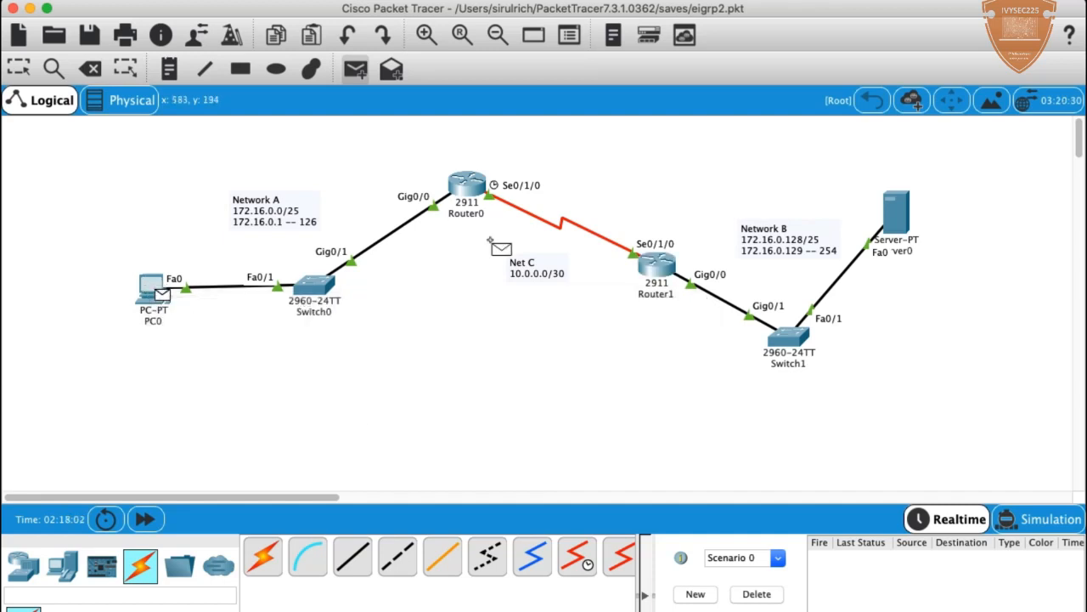
click(469, 184)
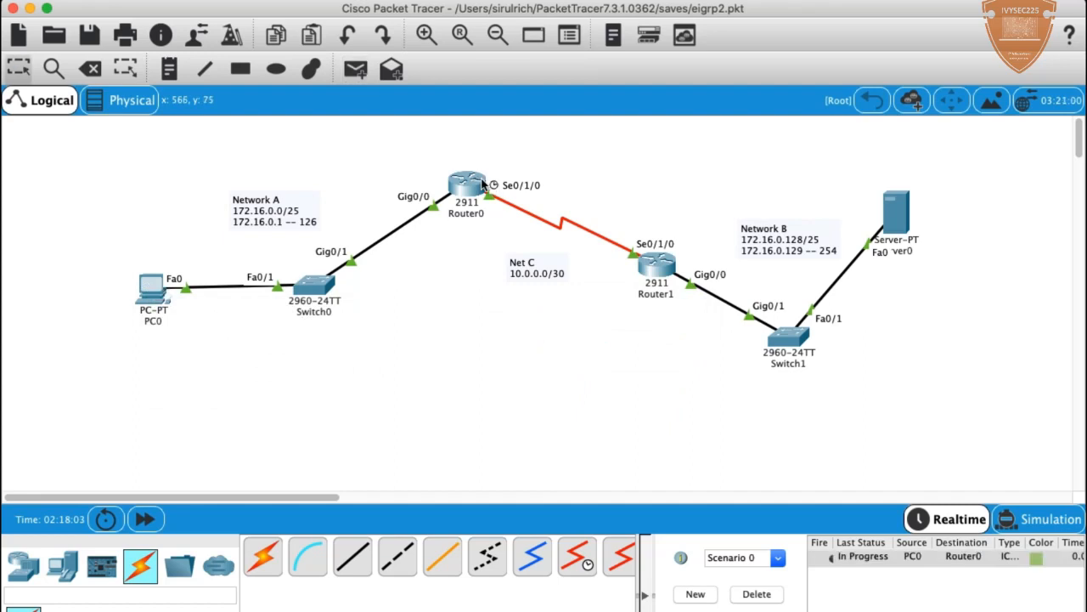
click(770, 595)
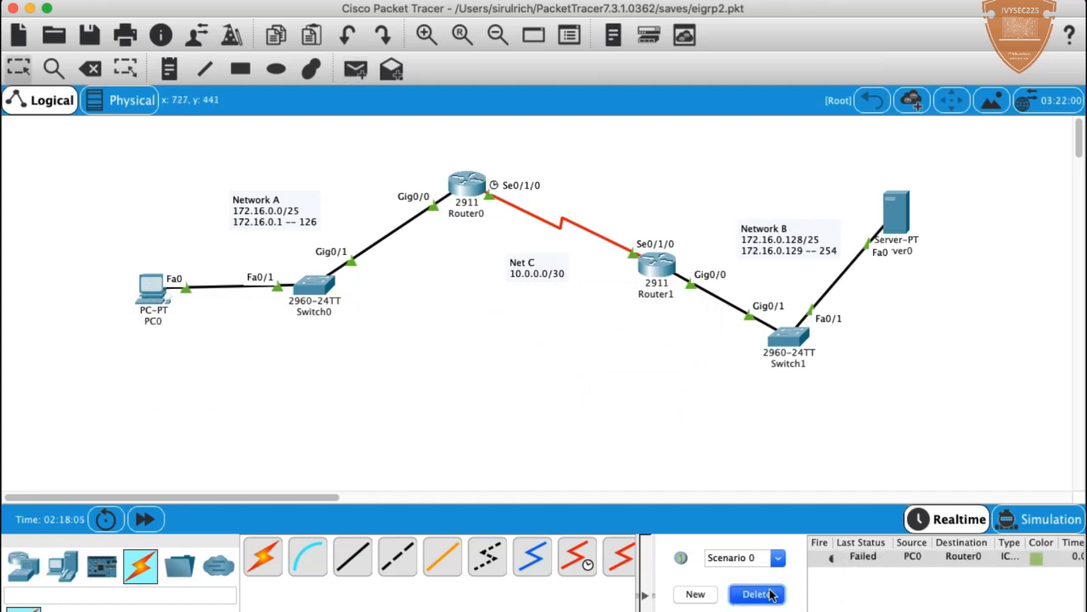
Step: Test connectivity by sending simple PDUs from PC0 to Router0 and to Router1
key(p)
click(162, 291)
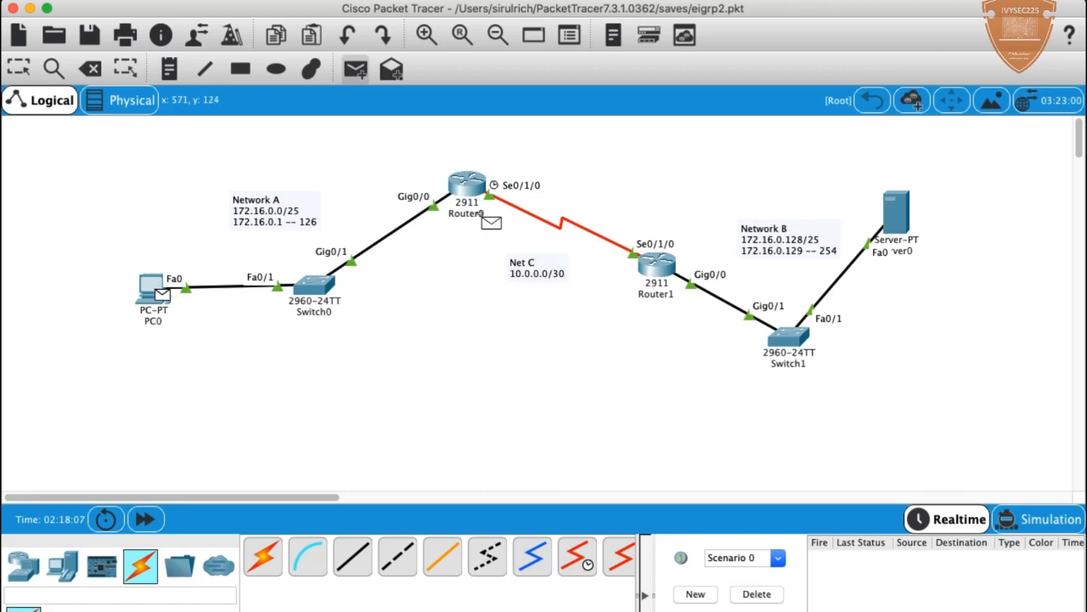
click(468, 185)
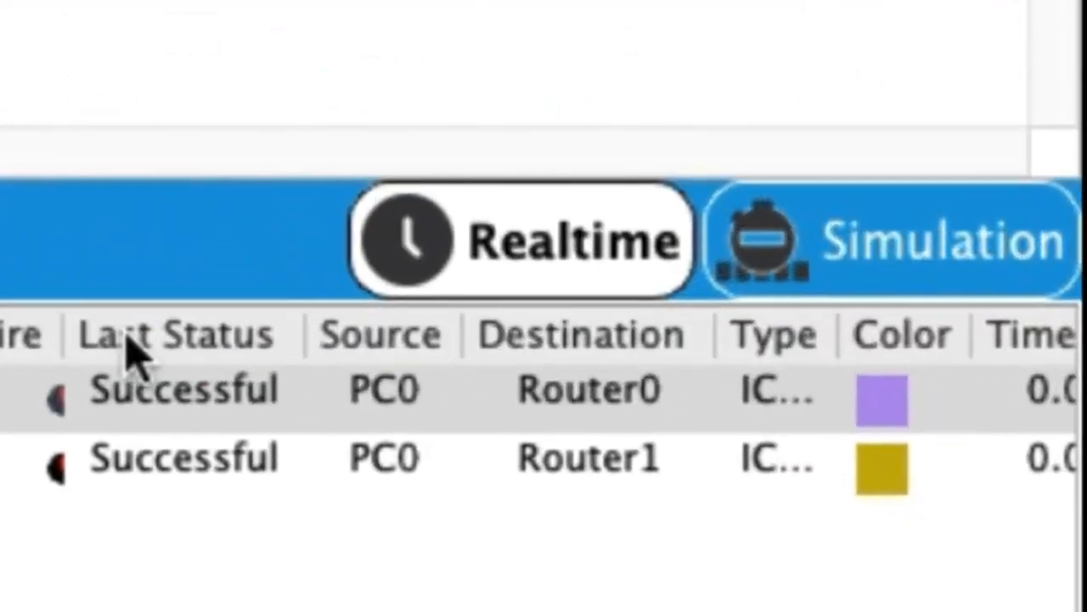
Step: Test PC0 to Server0 with a simple PDU, firing it a second time, and delete the test scenario
key(p)
click(155, 289)
click(898, 228)
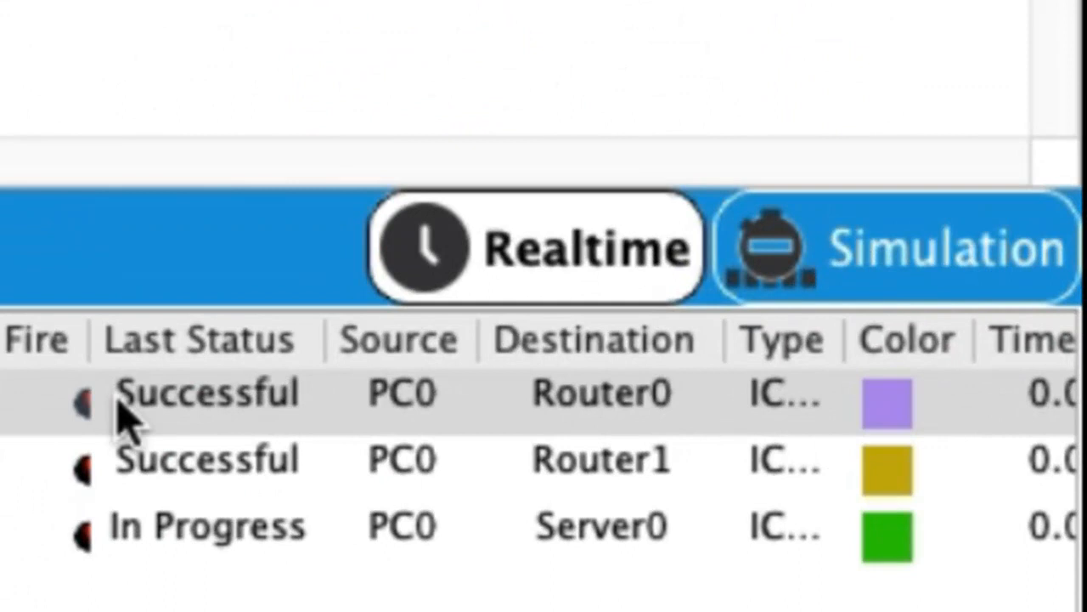
click(90, 534)
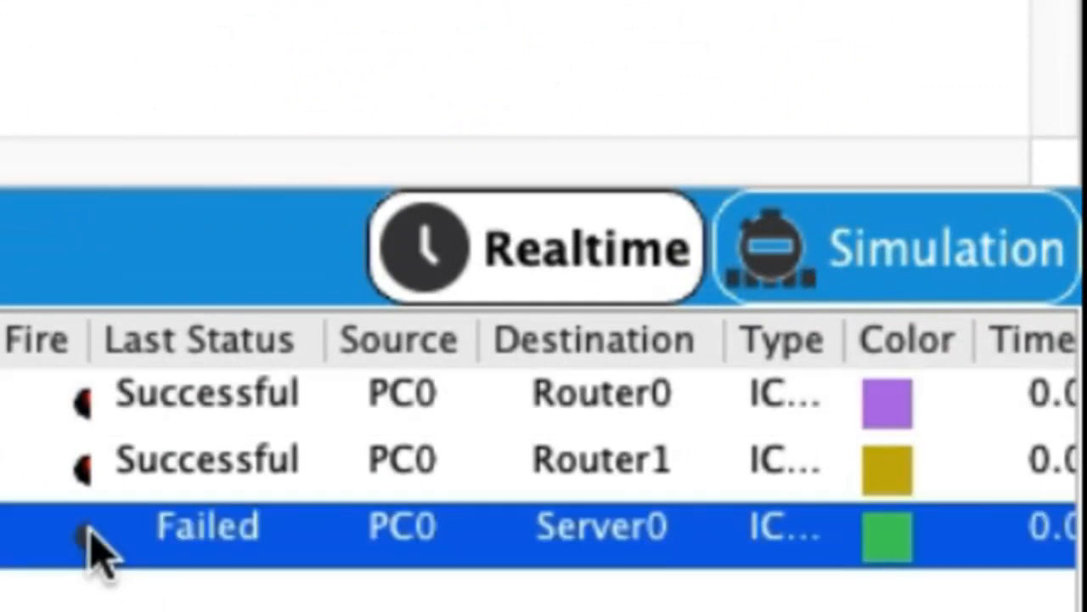
double_click(85, 533)
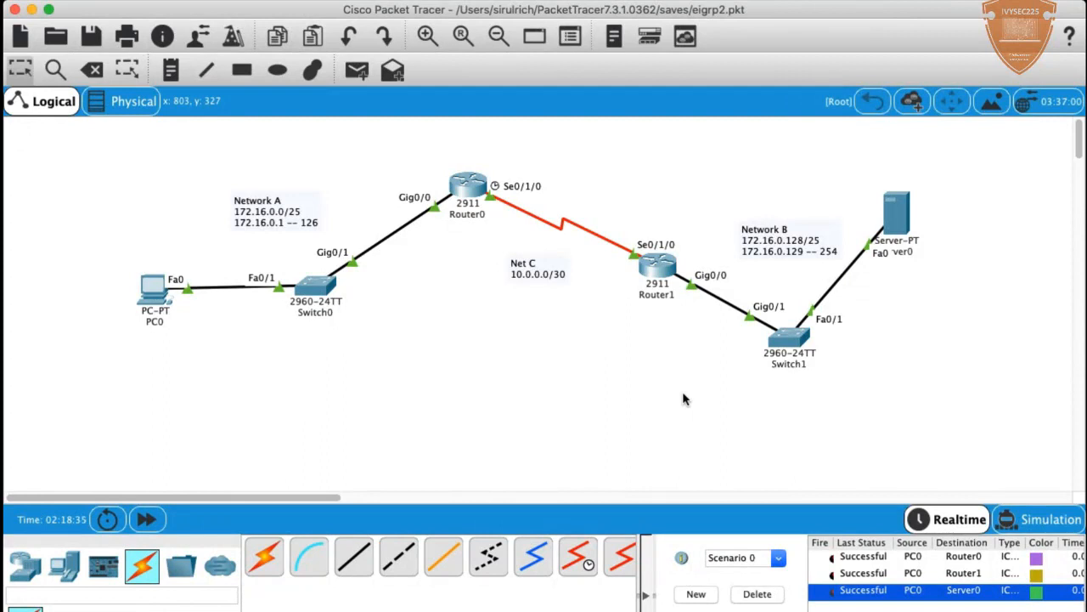
click(757, 594)
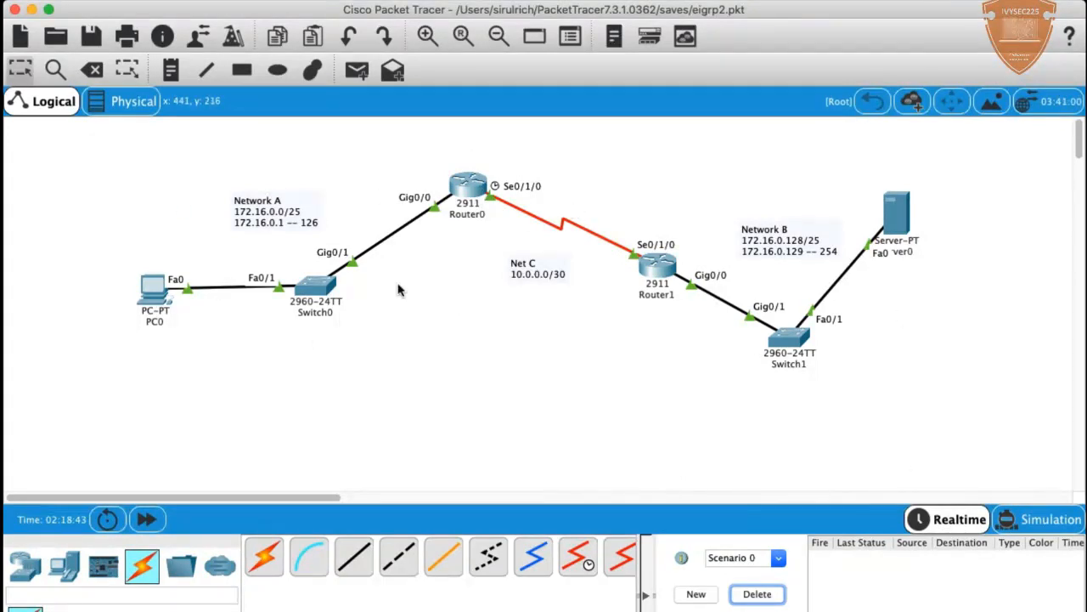
Step: Ping 172.16.0.130 from PC0's command prompt and close the prompt
click(156, 296)
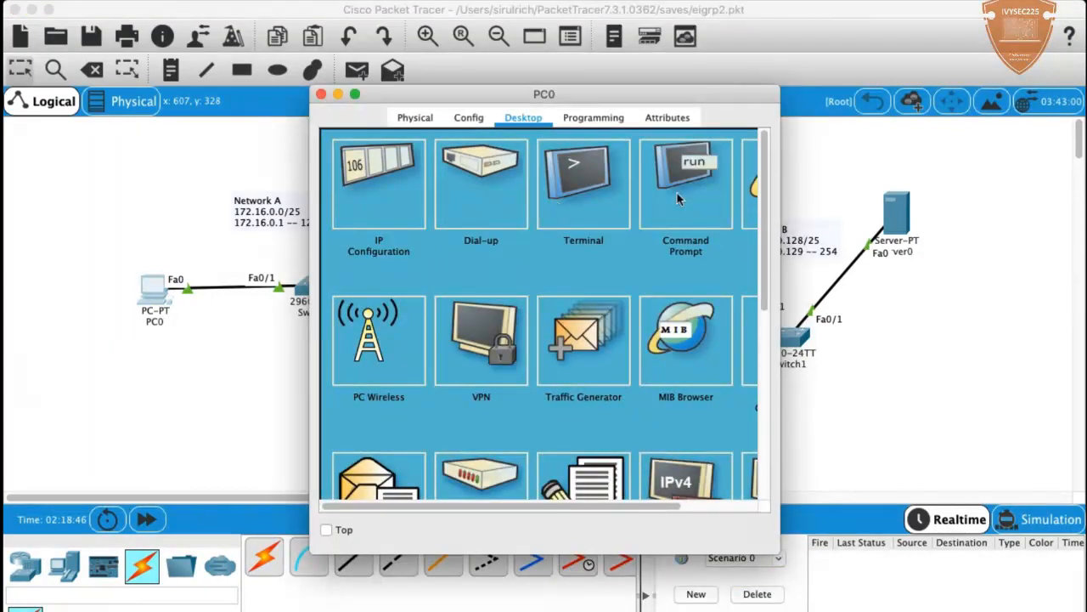
click(680, 191)
scroll(553, 383, down, 10)
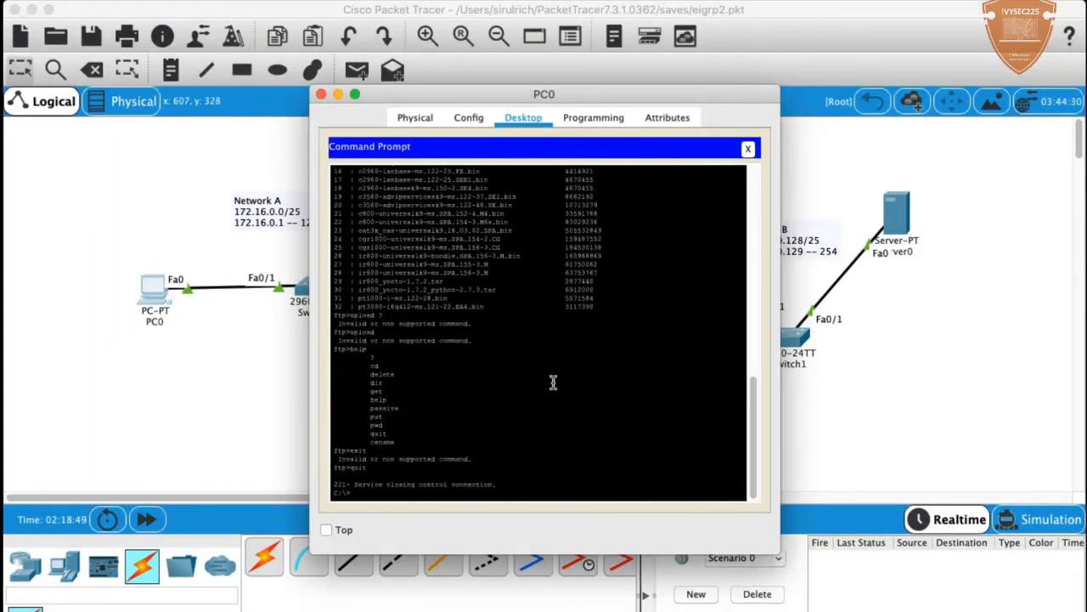
text(ping)
text( 172.)
text(0.0)
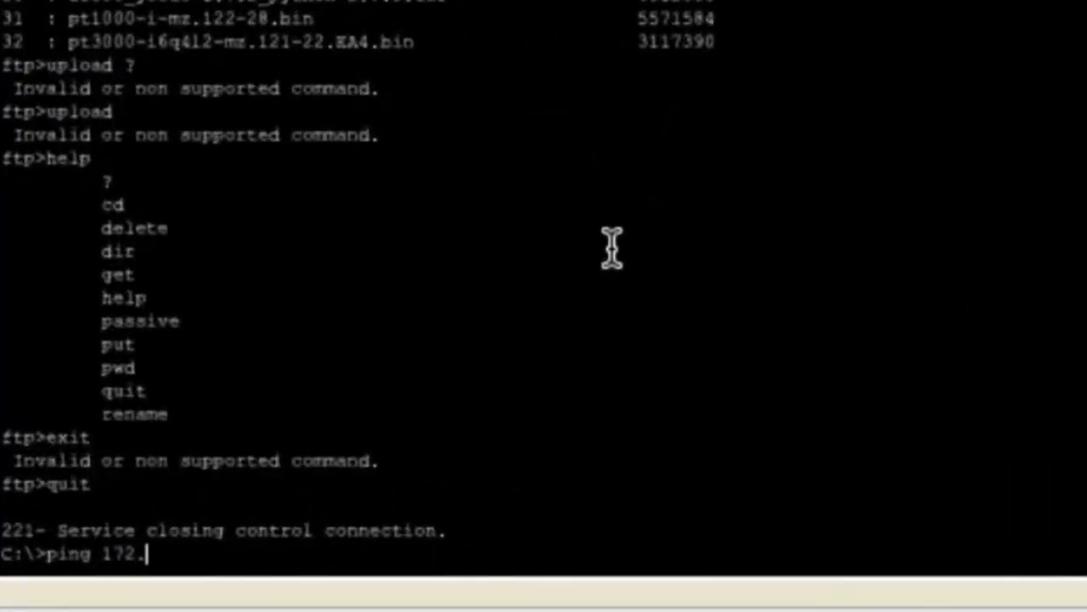
key(BackSpace)
key(BackSpace)
key(BackSpace)
text(16.0.130)
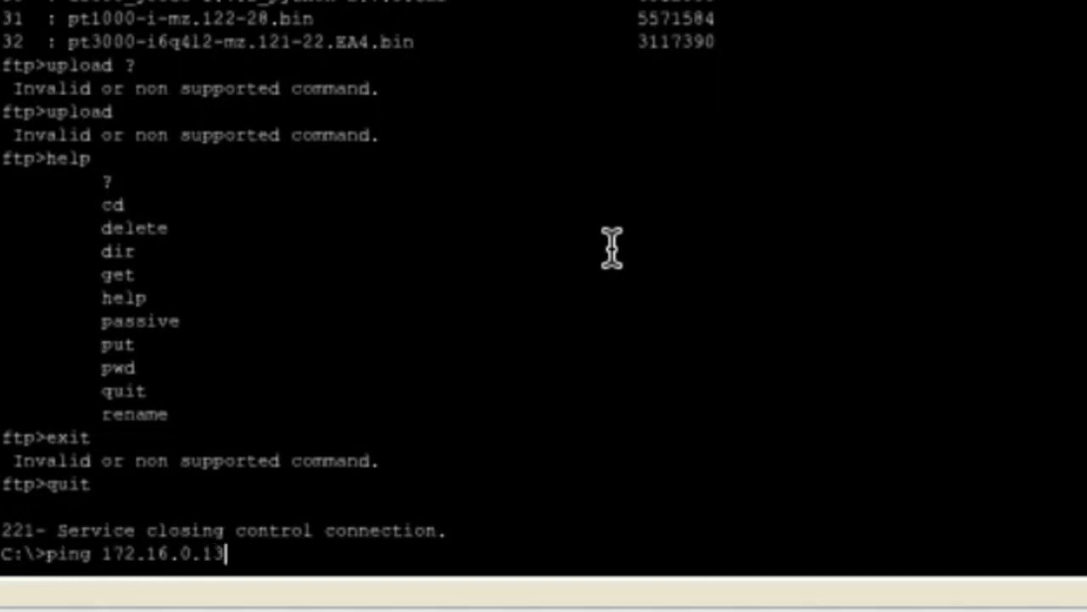
key(Return)
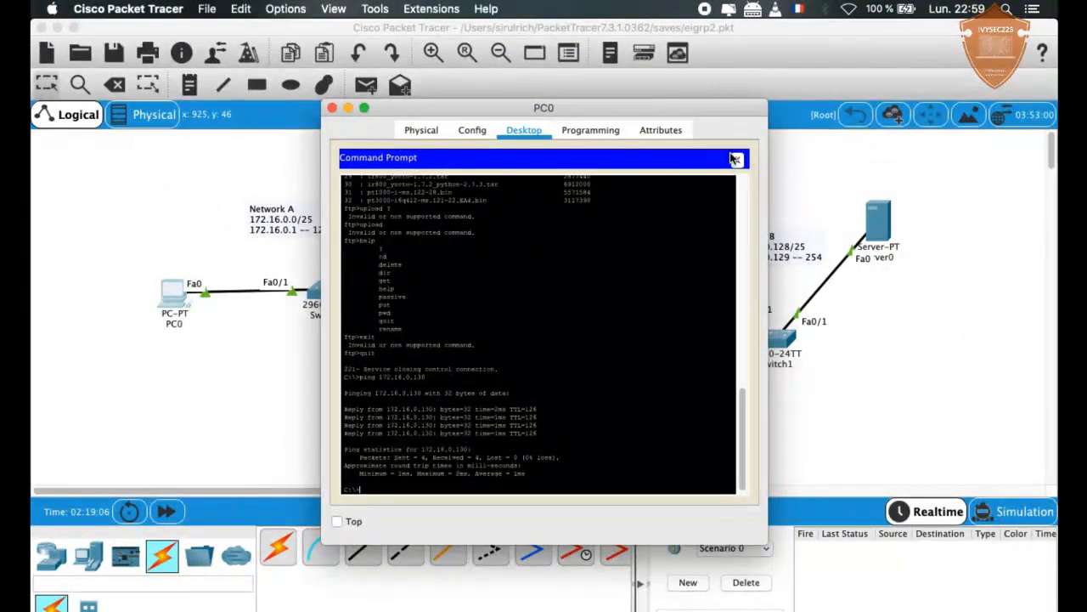
click(736, 160)
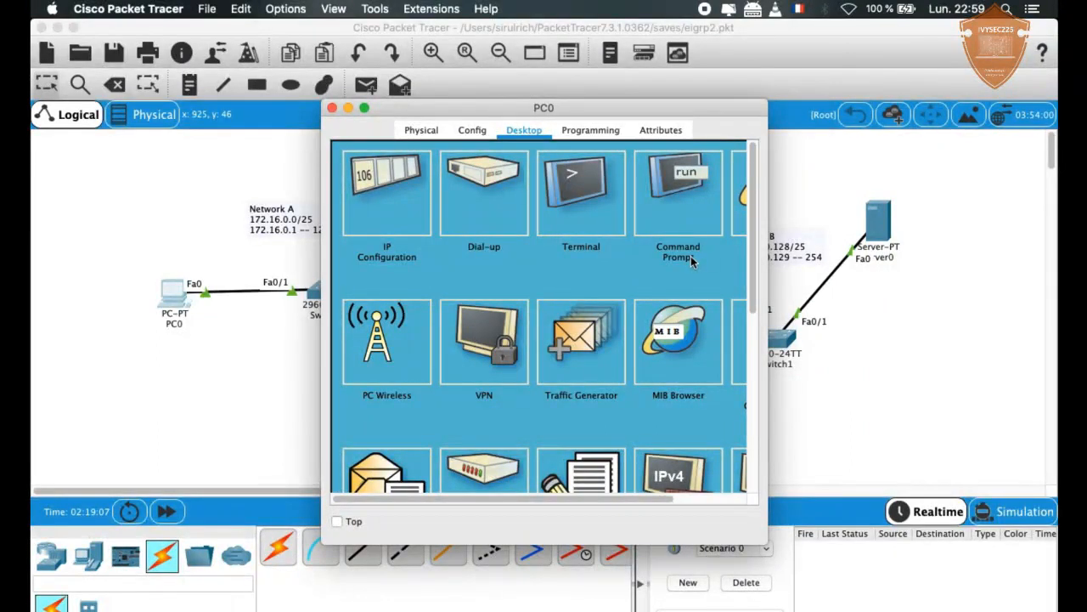
Step: Load ivysec225.com in PC0's web browser
click(465, 186)
text(ivysec2)
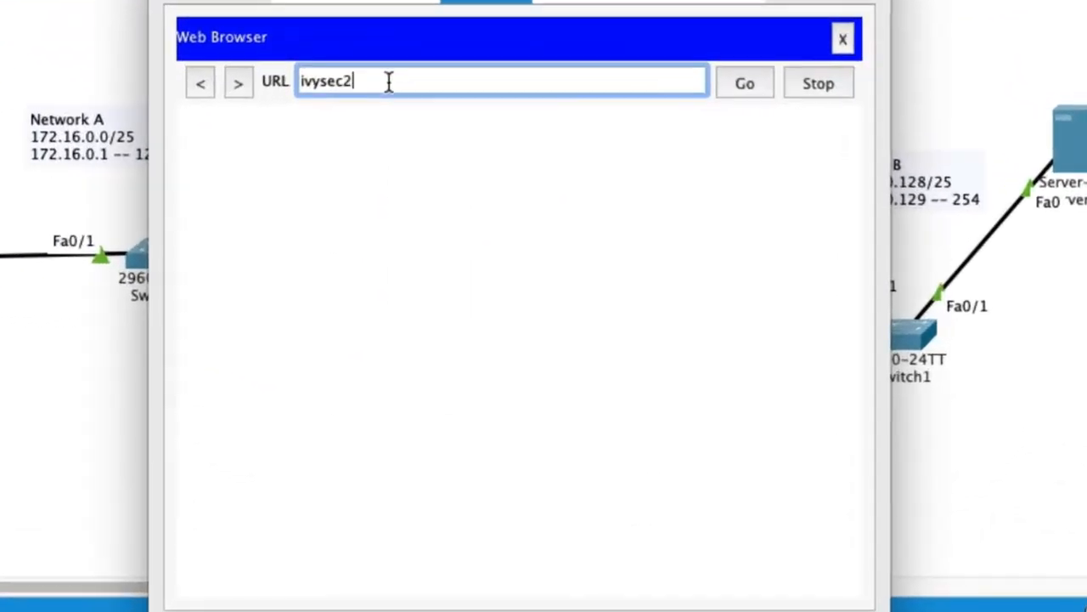
text(25.com)
key(Return)
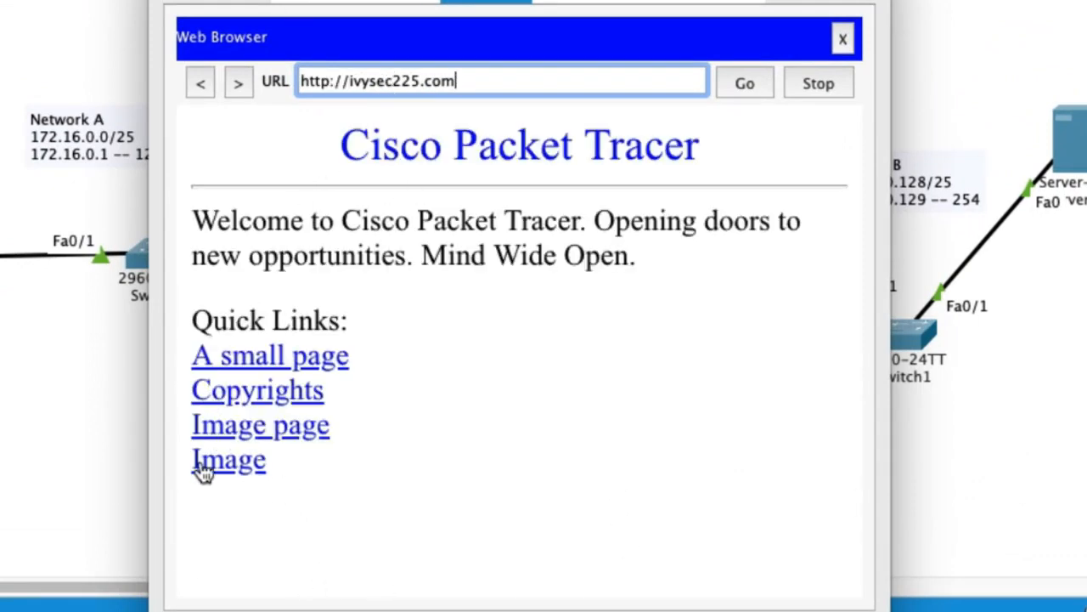
Step: Visit the site's A small page and Image links, returning to the index page between them, and close the web browser
click(260, 358)
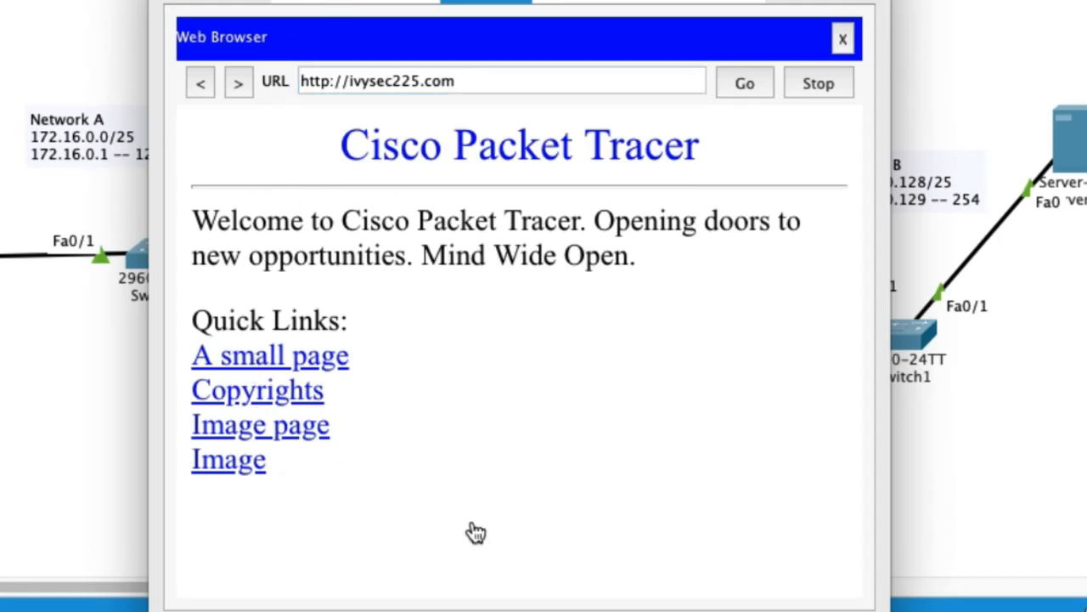
click(291, 365)
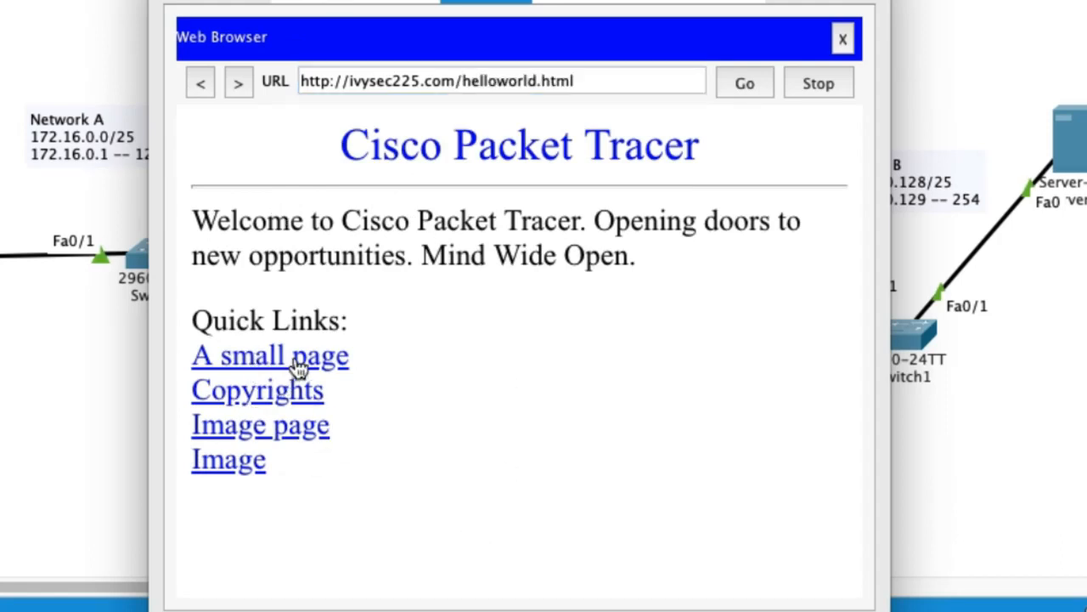
click(213, 182)
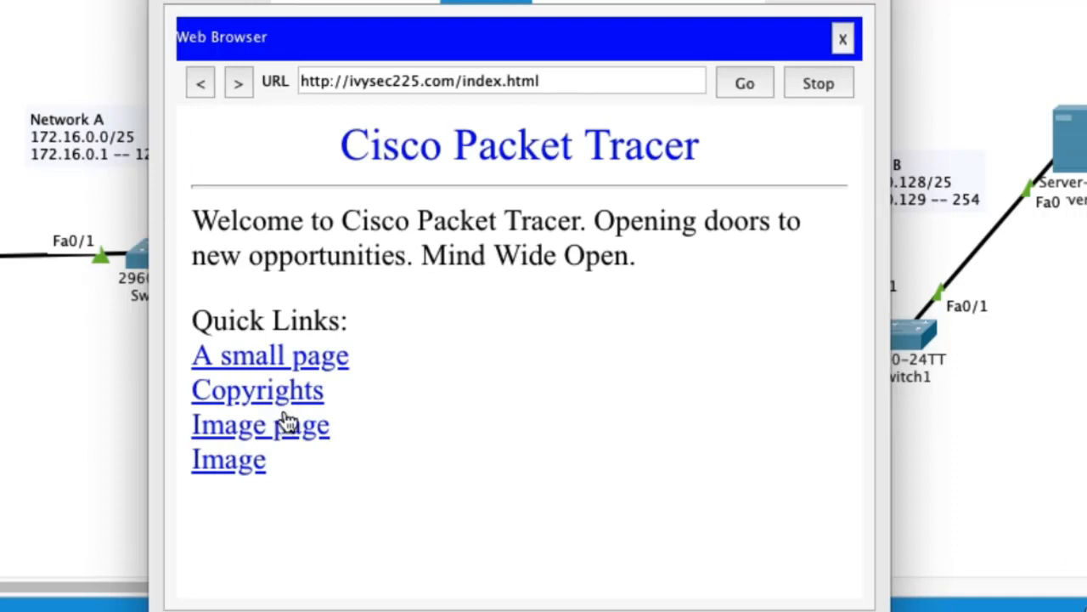
click(227, 463)
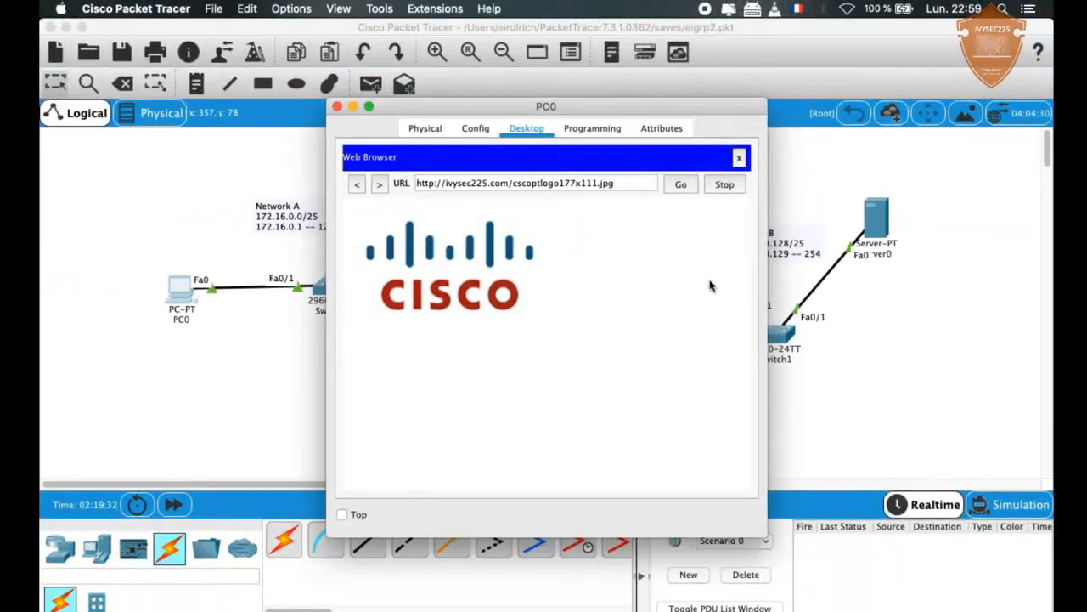
click(739, 158)
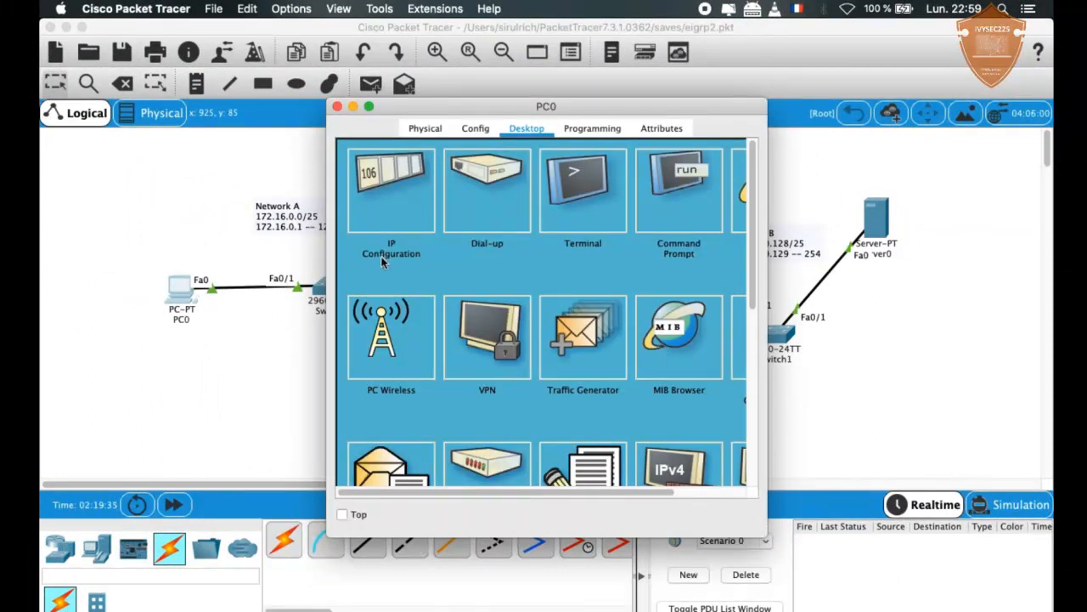
Step: Look through the applications available on PC0's desktop and close the PC0 window
drag(669, 105, 634, 82)
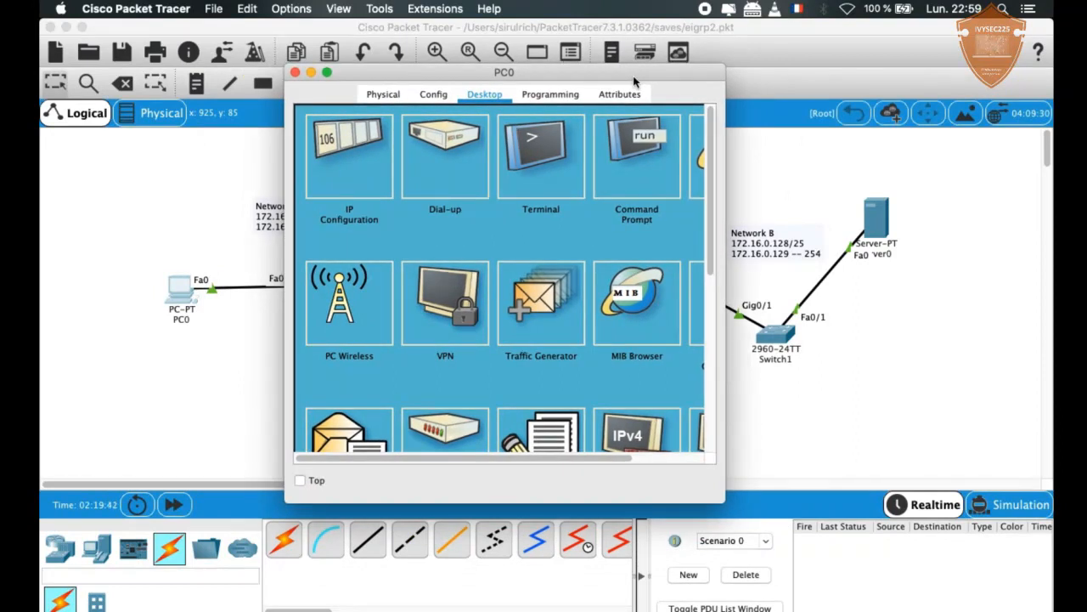
scroll(589, 344, down, 5)
scroll(587, 364, up, 5)
scroll(587, 363, down, 6)
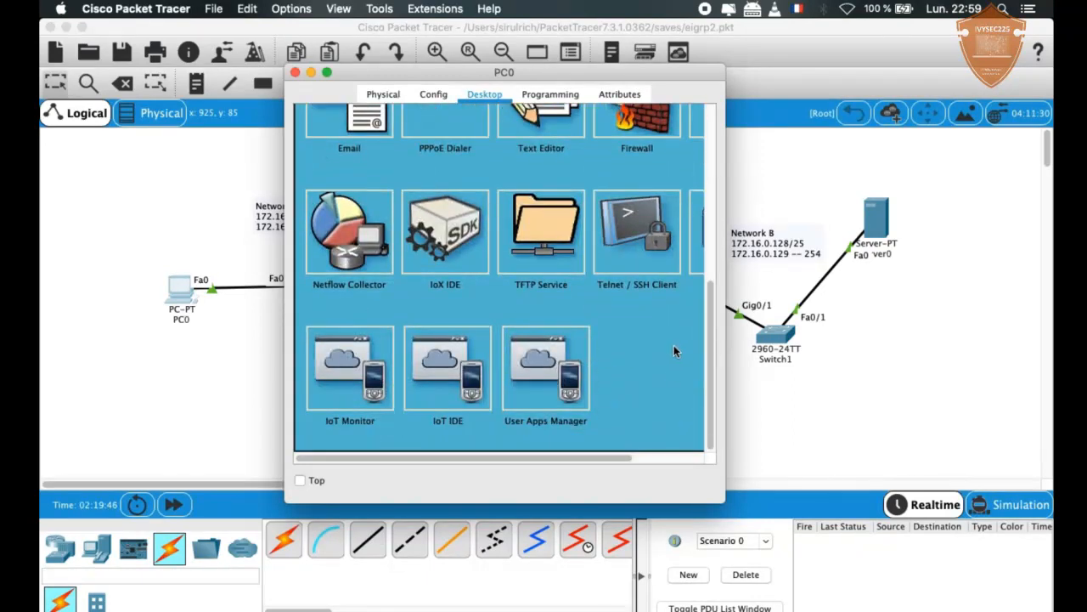
scroll(670, 352, up, 2)
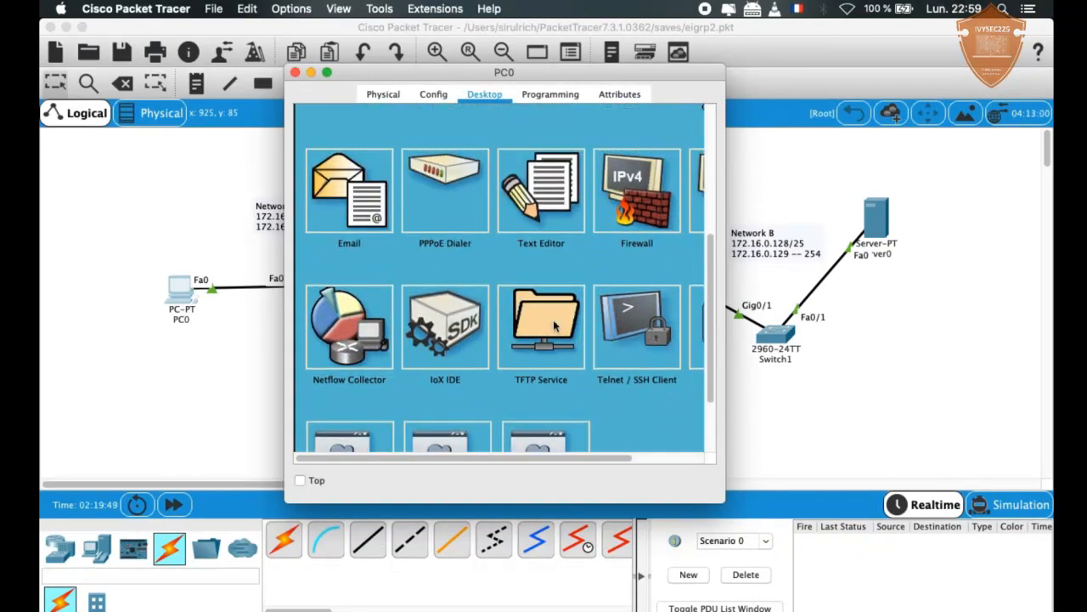
scroll(555, 327, up, 4)
scroll(556, 331, down, 4)
scroll(558, 336, up, 5)
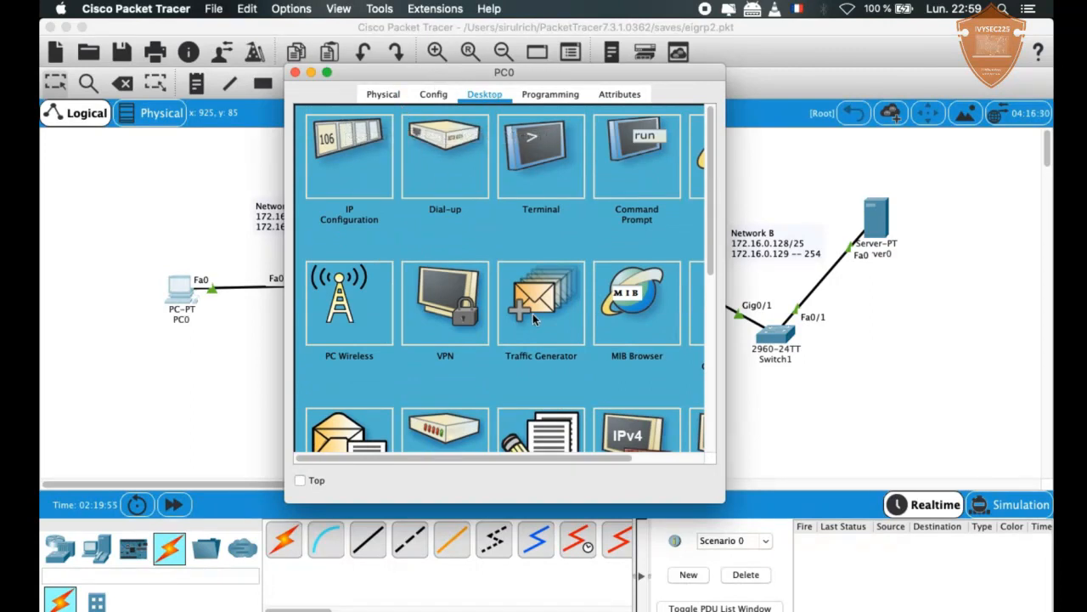
click(295, 72)
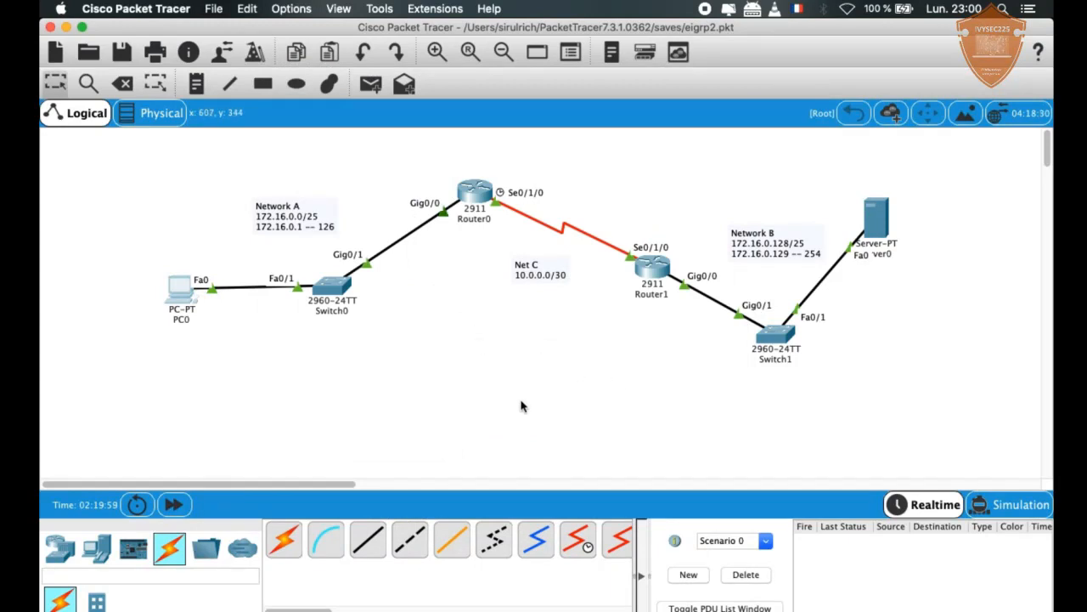